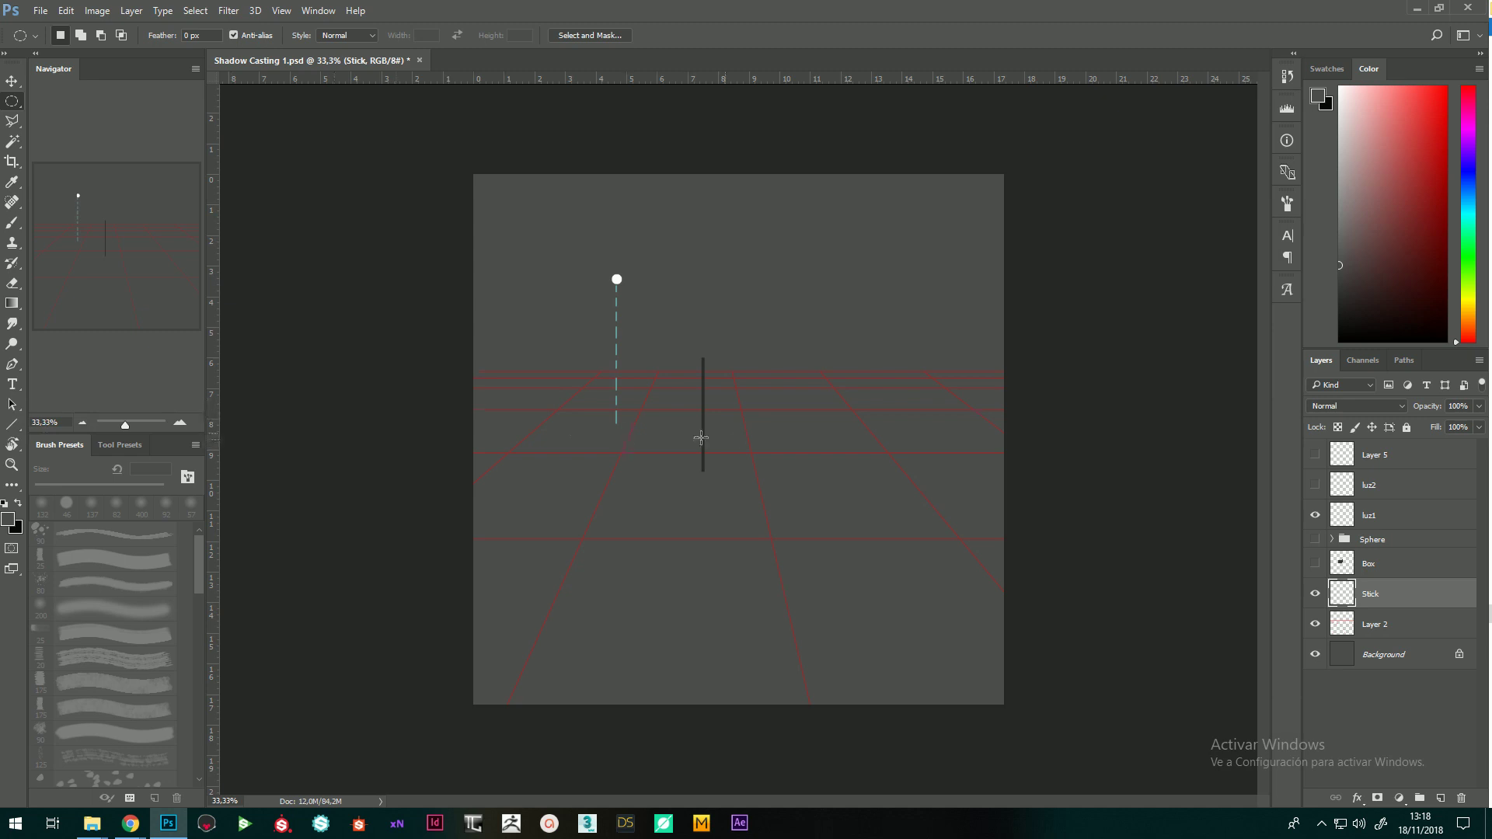
# - Review the scene elements by toggling the visibility of the Layer 2 grid, Stick, Box and luz1 layers
pyautogui.click(1314, 626)
pyautogui.click(1315, 595)
pyautogui.click(1316, 596)
pyautogui.click(1315, 564)
pyautogui.click(1315, 563)
pyautogui.click(1313, 517)
pyautogui.click(1313, 517)
# - Show Layer 5 and draw a 12 px red line on it from the light's ground point through the stick's base
pyautogui.click(1378, 459)
pyautogui.click(1316, 456)
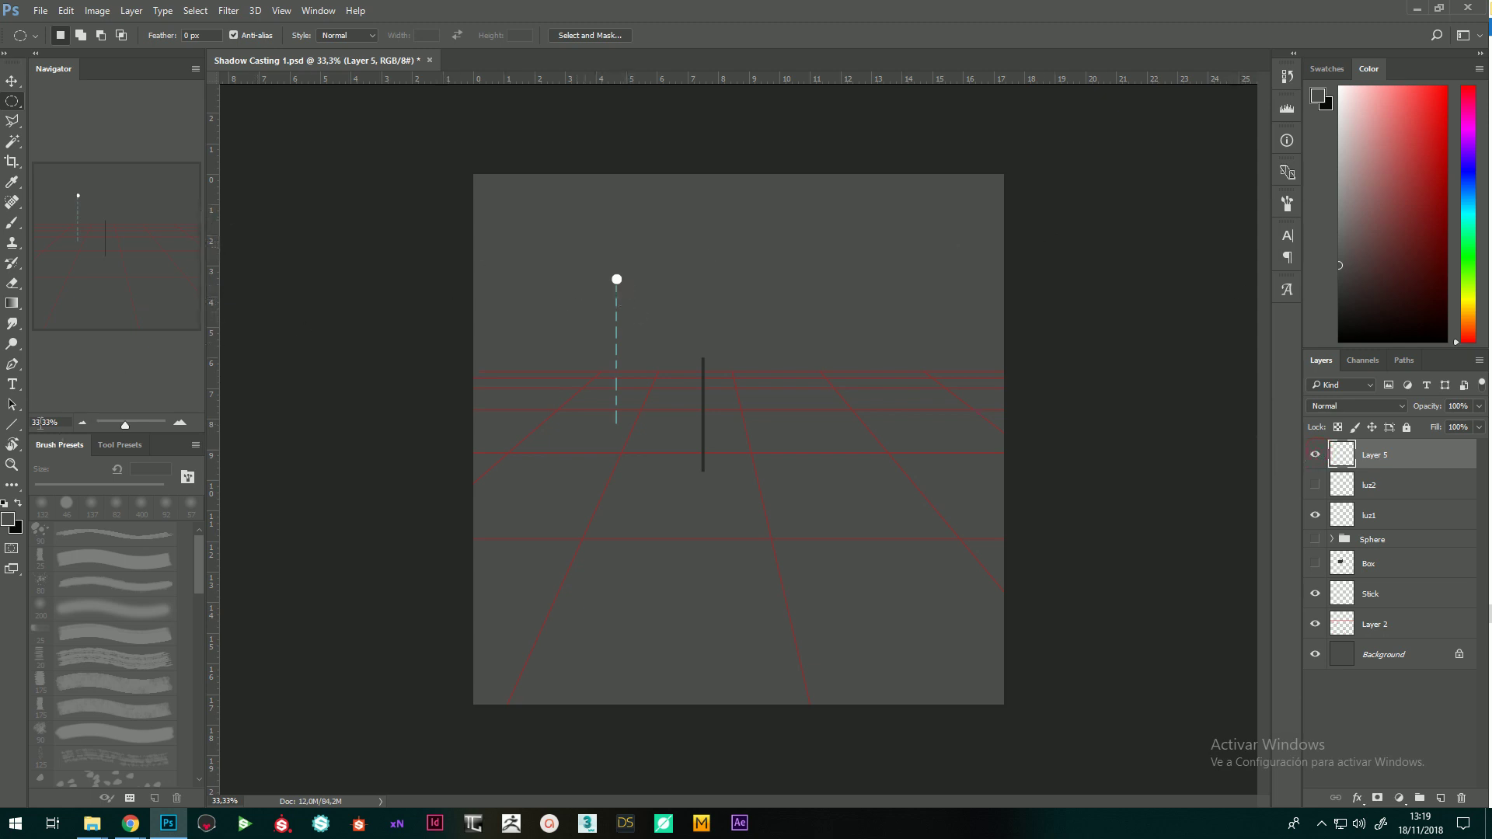
pyautogui.click(11, 426)
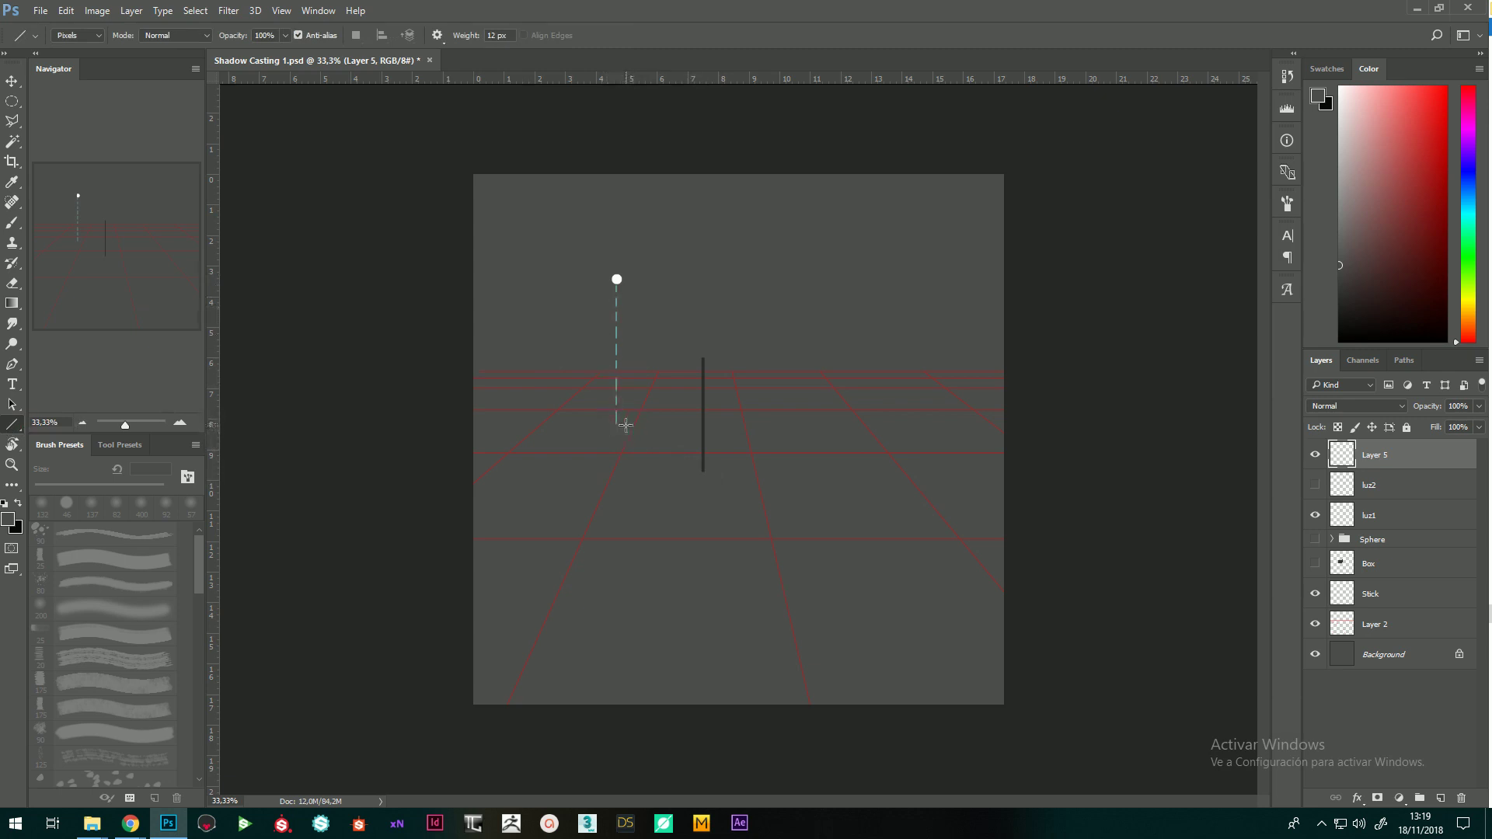
pyautogui.moveTo(617, 424)
pyautogui.mouseDown()
pyautogui.moveTo(912, 593)
pyautogui.moveTo(900, 590)
pyautogui.mouseUp()
pyautogui.press('Escape')
pyautogui.click(1437, 123)
pyautogui.moveTo(615, 422); pyautogui.dragTo(926, 597)
pyautogui.moveTo(617, 279); pyautogui.dragTo(925, 582)
pyautogui.hotkey('ctrl', 'z')
pyautogui.moveTo(617, 278); pyautogui.dragTo(1002, 614)
pyautogui.hotkey('ctrl', 'z')
# - Shorten the stick by erasing its upper end on the Stick layer
pyautogui.moveTo(1382, 517); pyautogui.dragTo(1313, 516)
pyautogui.click(1313, 516)
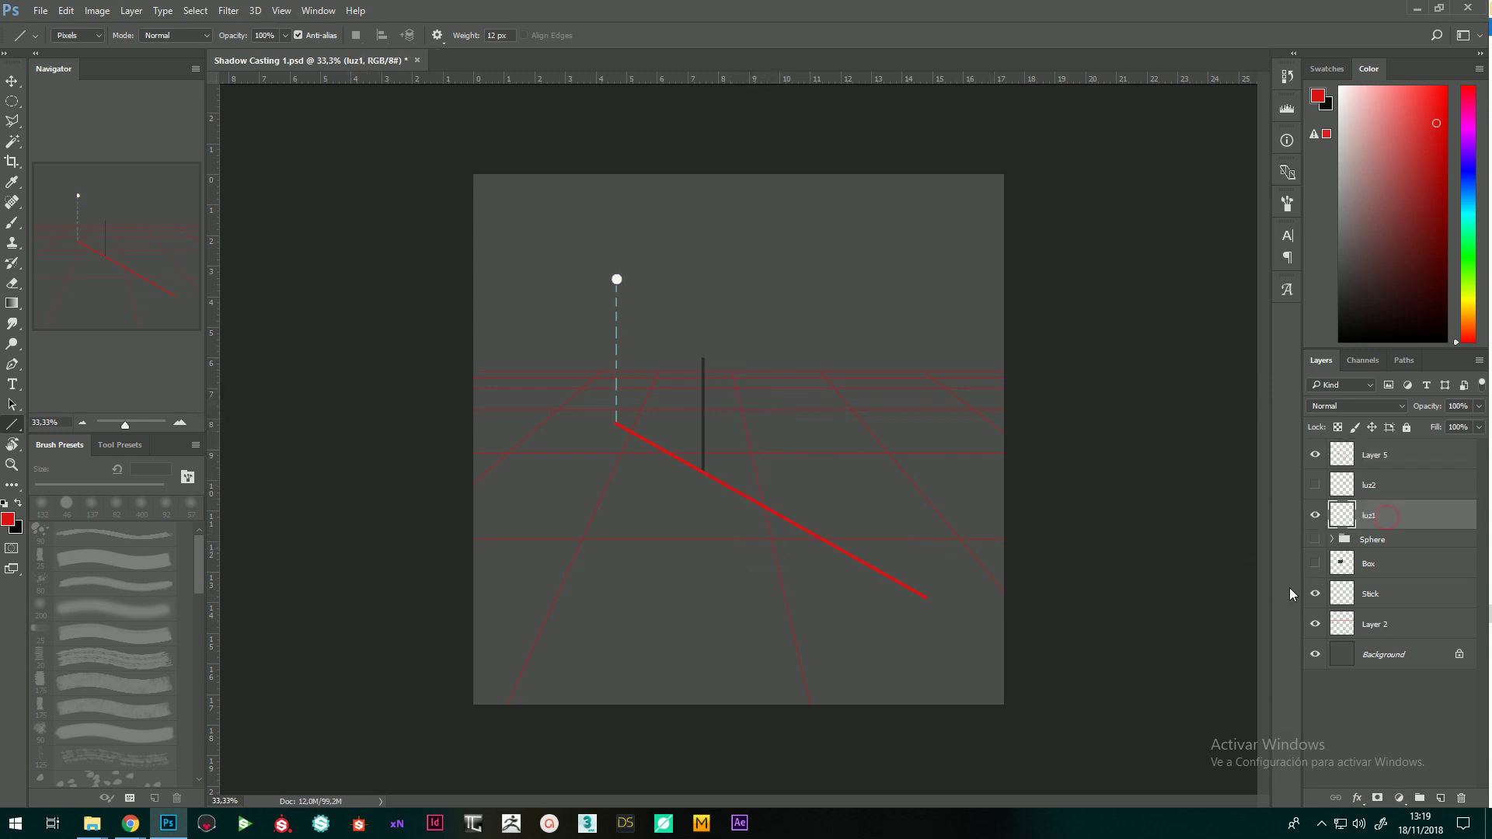
pyautogui.click(1372, 594)
pyautogui.press('e')
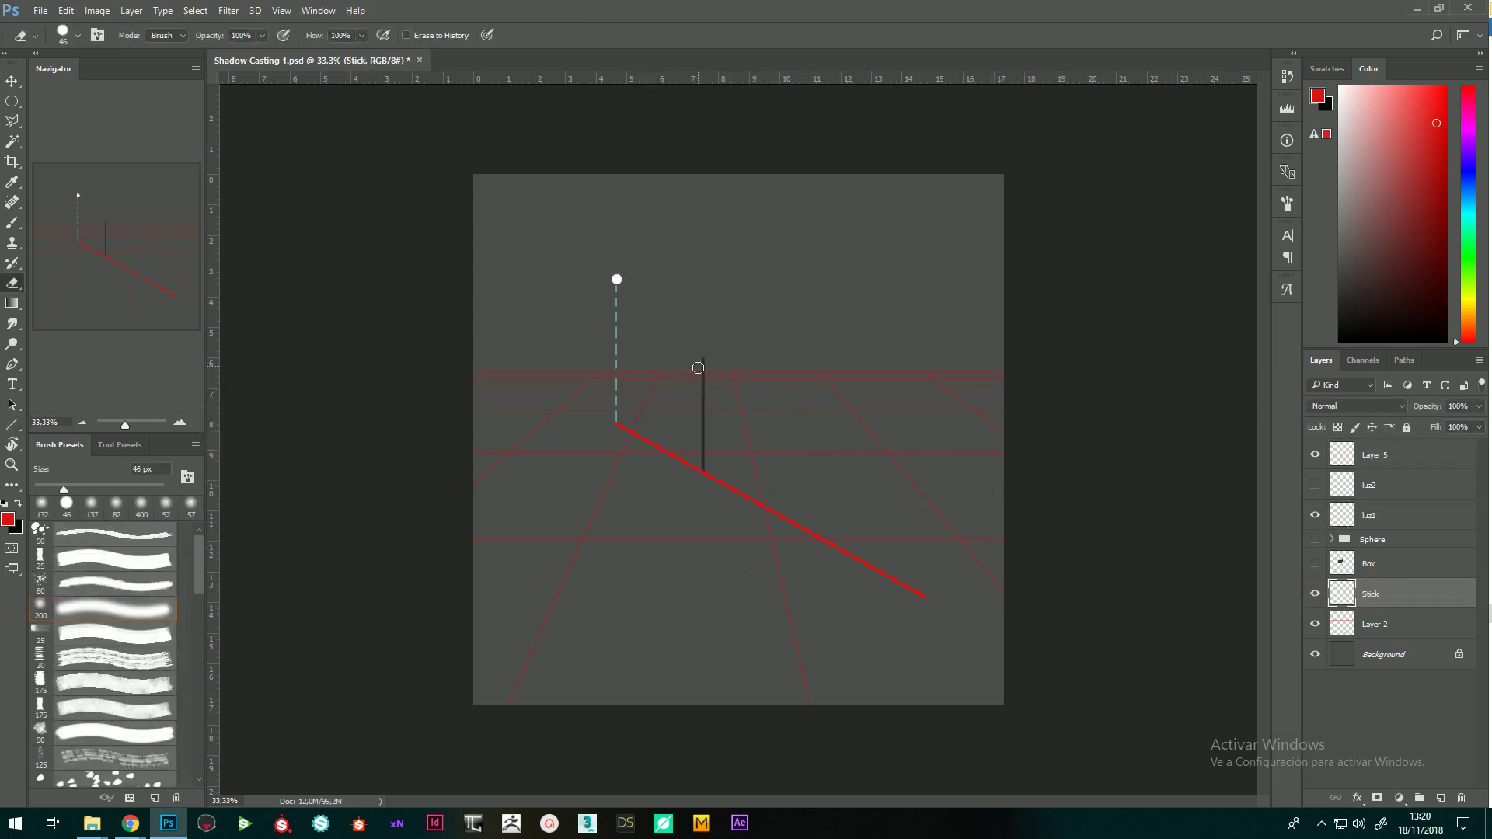
pyautogui.moveTo(706, 374); pyautogui.dragTo(704, 381)
# - On Layer 5, draw a red ray from the light past the stick's tip to the red ground line
pyautogui.click(1378, 484)
pyautogui.click(1376, 455)
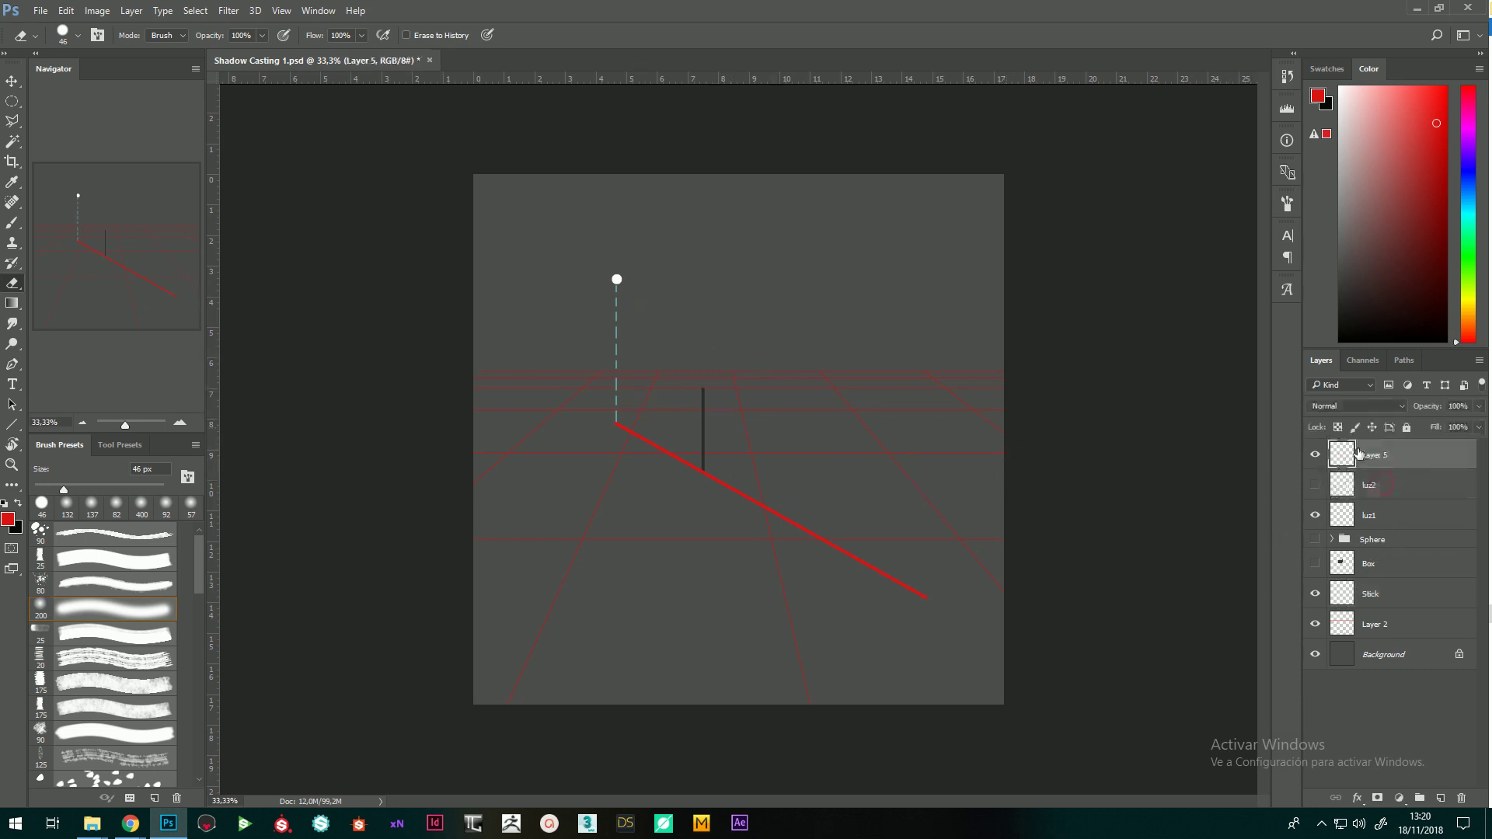
pyautogui.click(12, 425)
pyautogui.moveTo(617, 278); pyautogui.dragTo(831, 546)
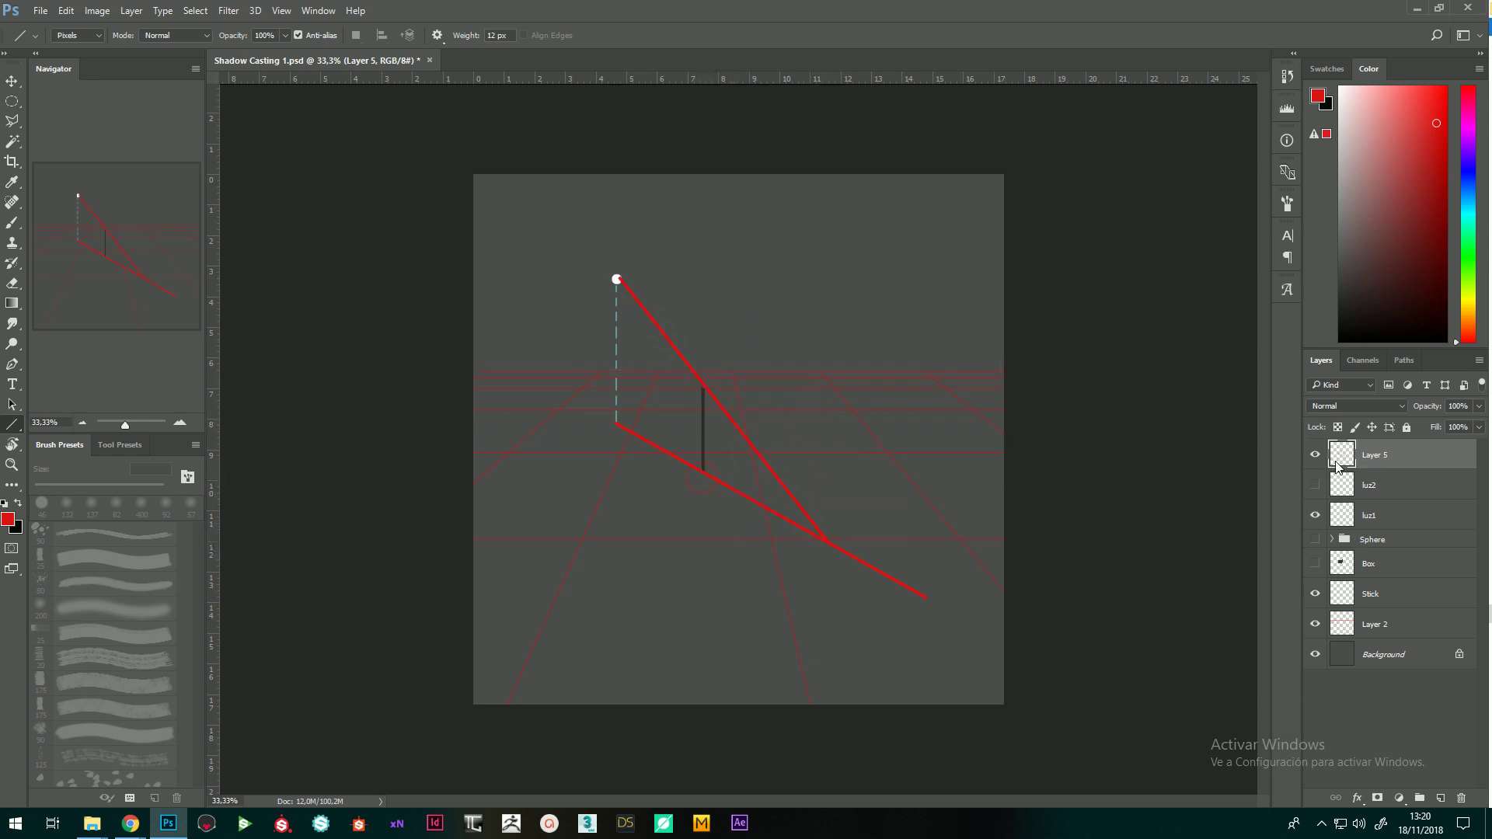
# - Add a new layer for the shadow and move Layer 5 above it
pyautogui.click(1440, 798)
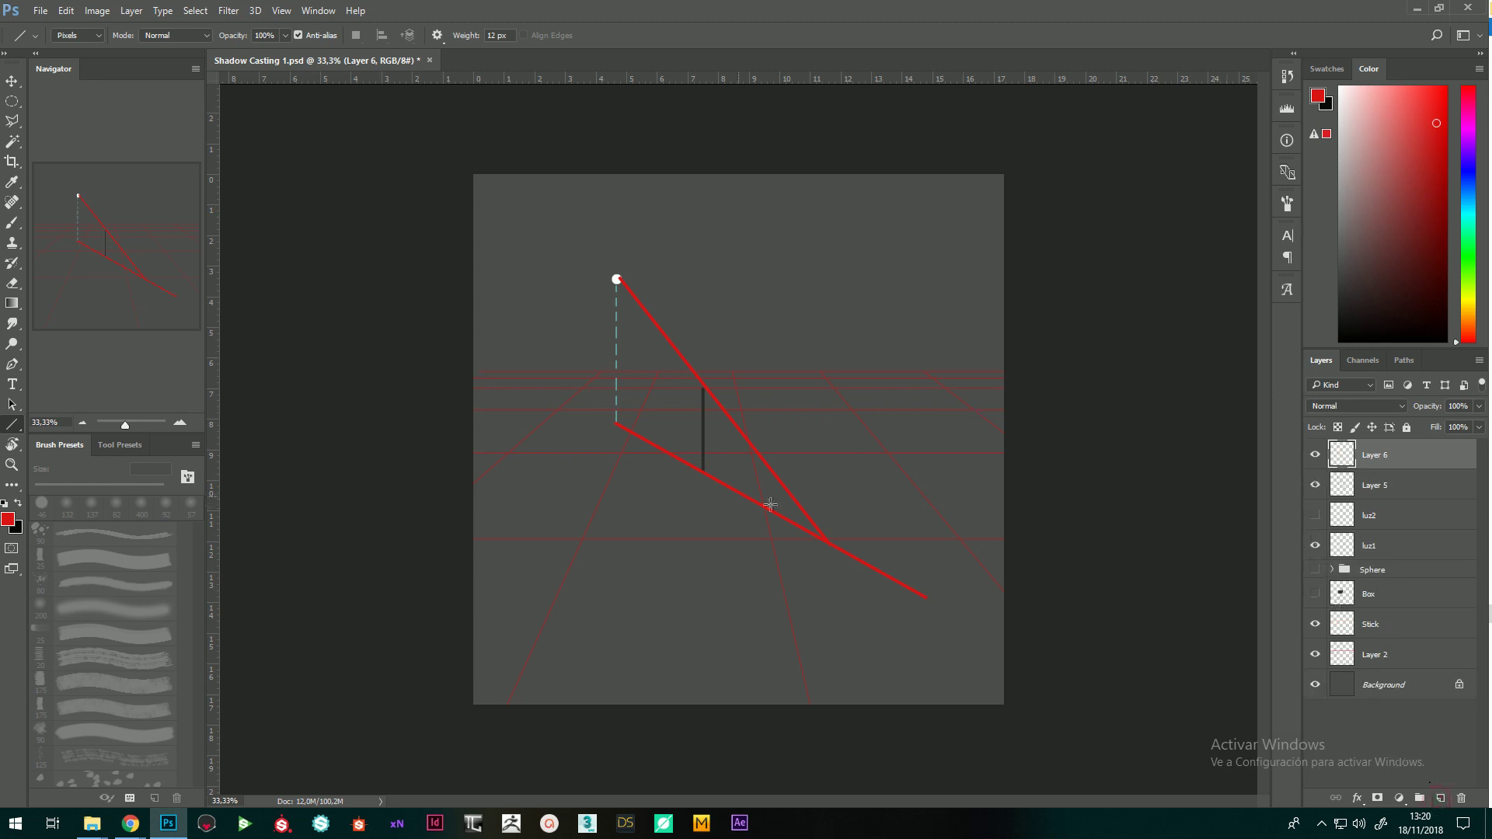
pyautogui.click(1315, 455)
pyautogui.click(1317, 485)
pyautogui.click(1316, 487)
pyautogui.click(1368, 486)
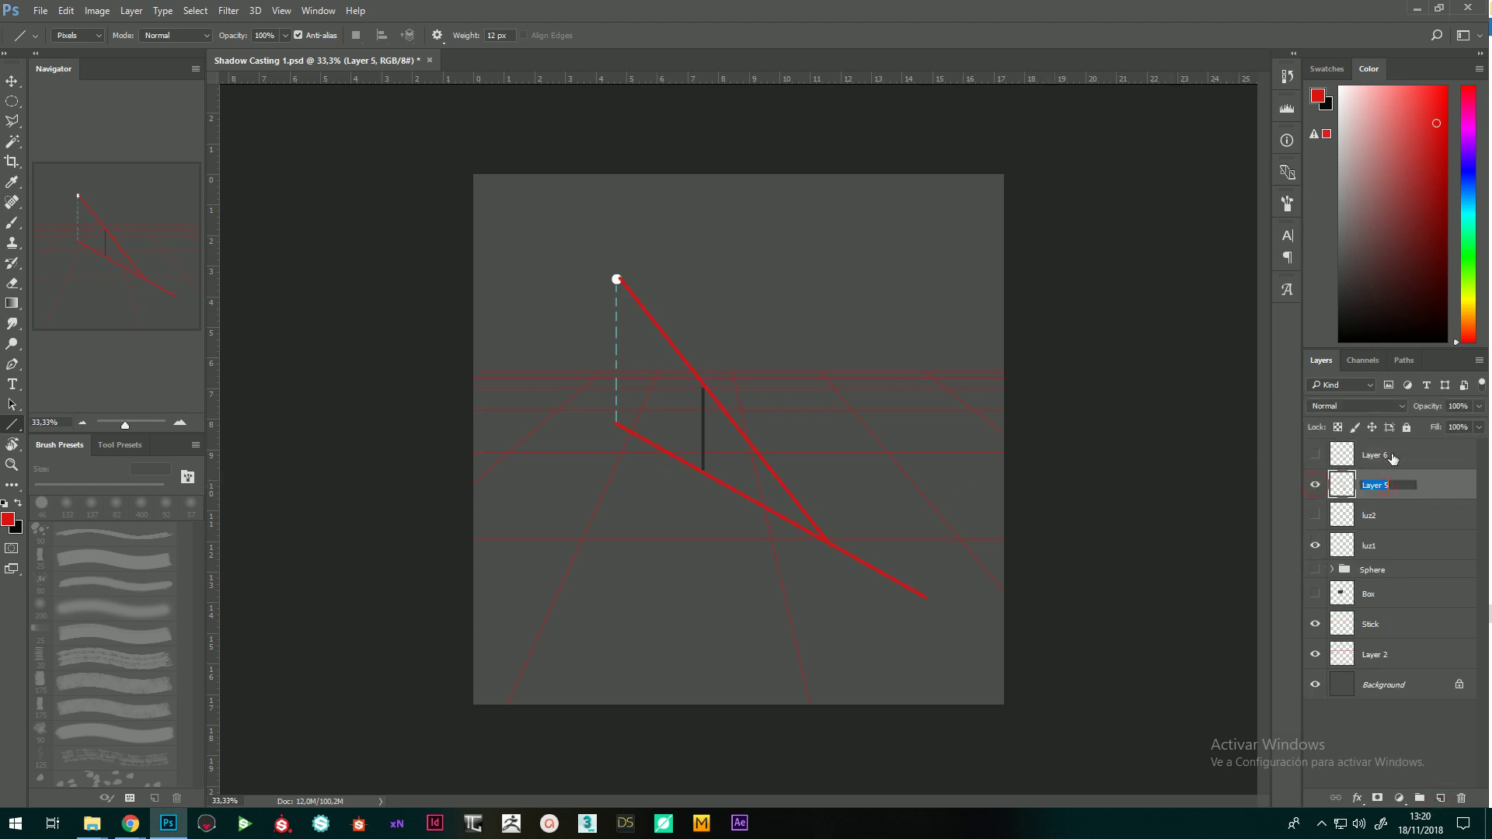
pyautogui.moveTo(1356, 493); pyautogui.dragTo(1349, 450)
pyautogui.click(1315, 485)
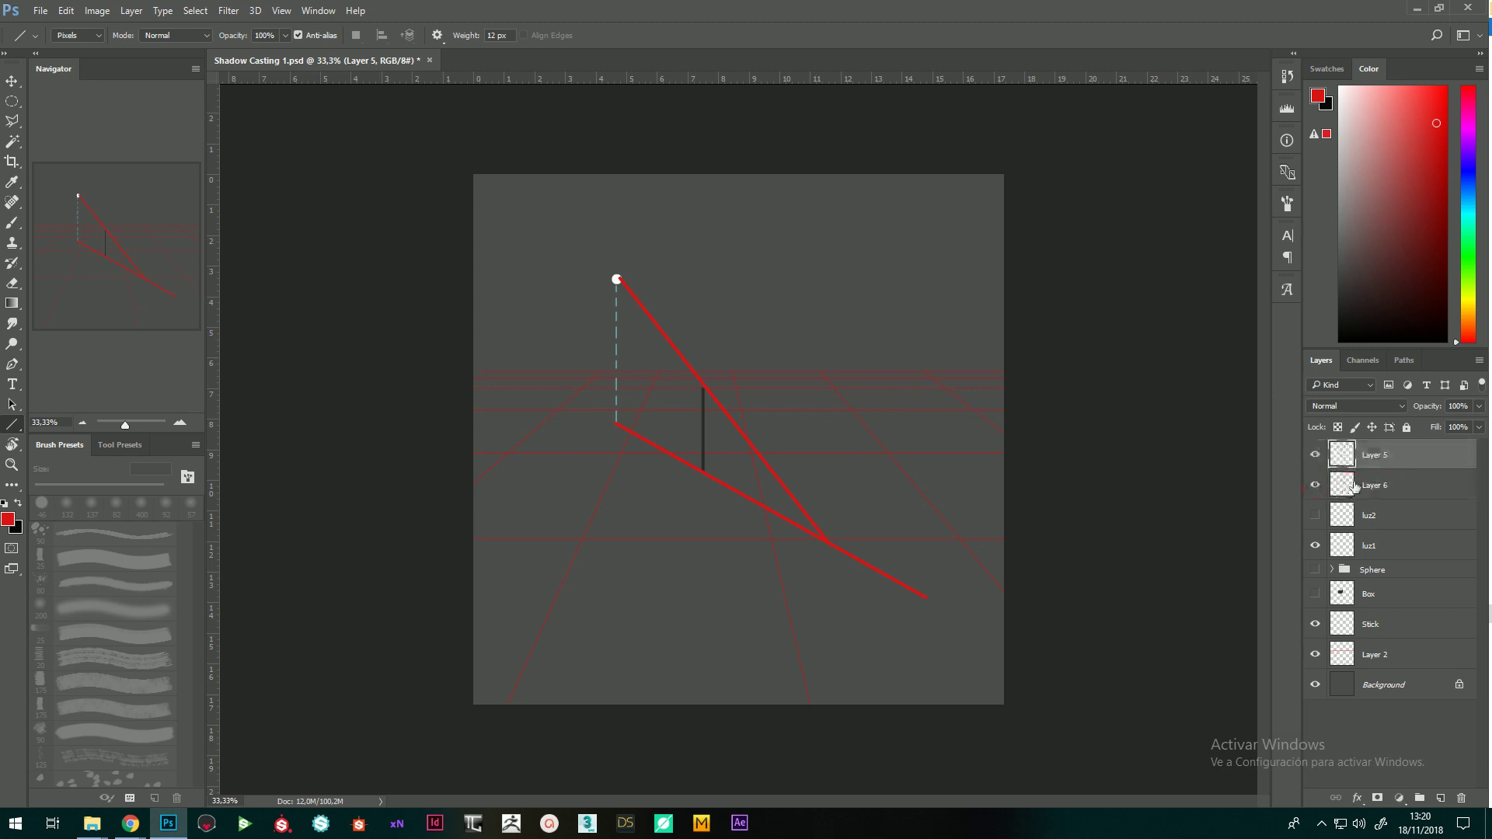
# - On Layer 6, draw a muted blue shadow line from the stick's base to where the red lines intersect
pyautogui.click(1376, 490)
pyautogui.click(1468, 179)
pyautogui.moveTo(1399, 184); pyautogui.dragTo(1381, 197)
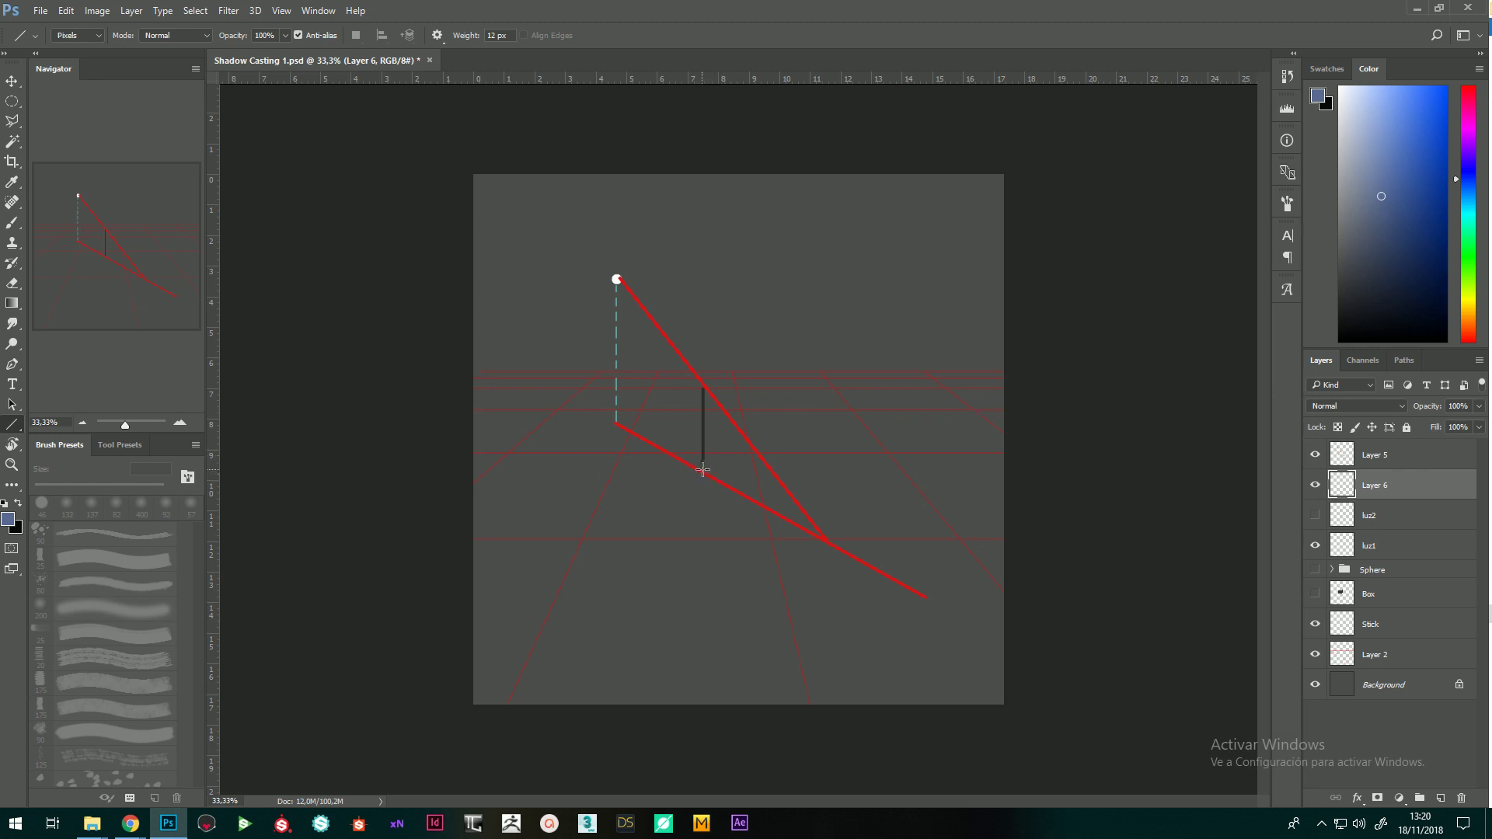
pyautogui.moveTo(702, 472); pyautogui.dragTo(854, 554)
# - Lower the opacity of Layer 5 to 21% and compare the shadow with the guide lines hidden and shown
pyautogui.click(1314, 457)
pyautogui.click(1400, 456)
pyautogui.click(1314, 456)
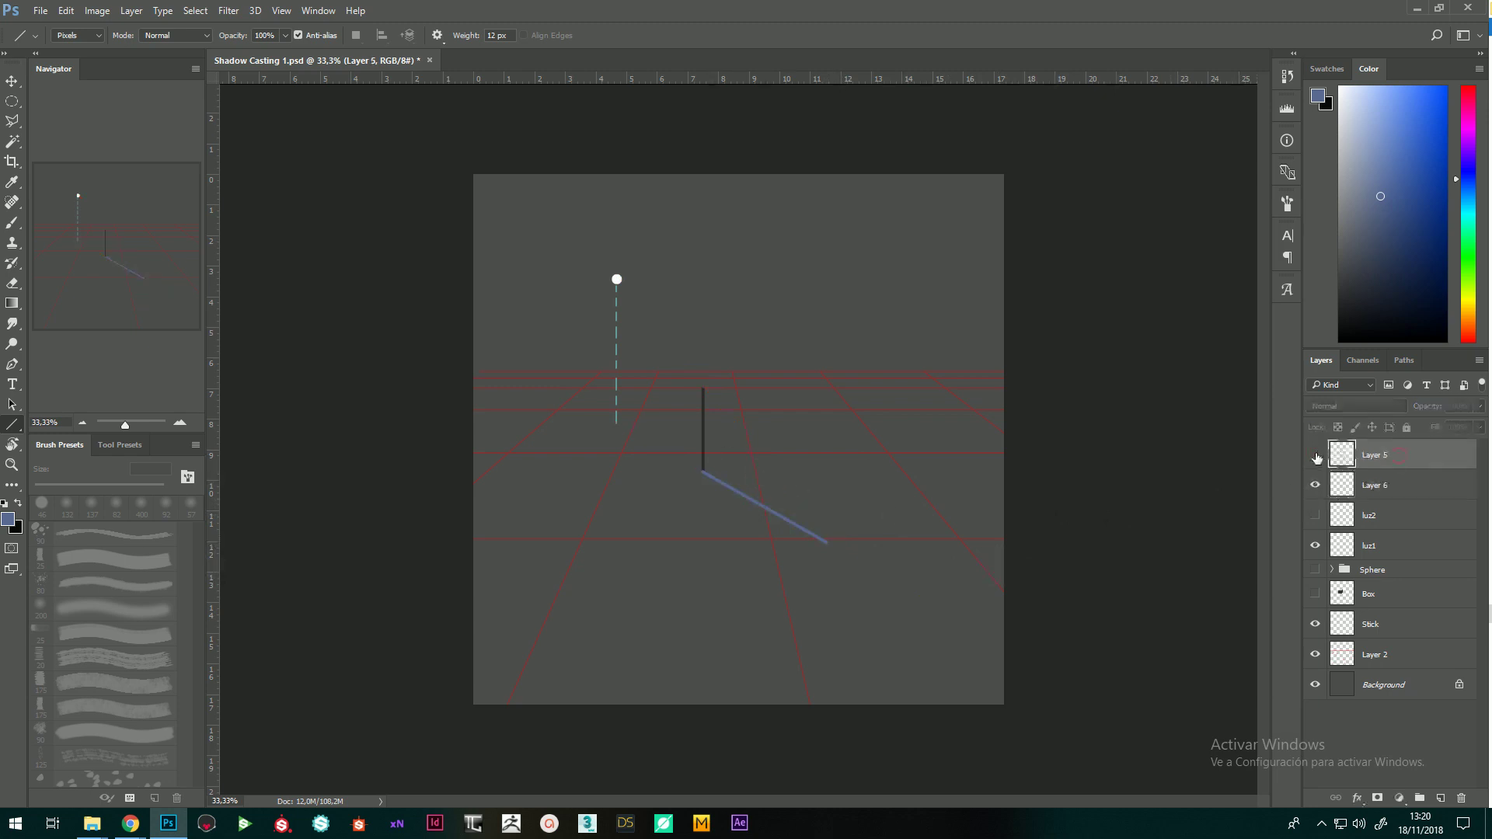
pyautogui.click(1475, 408)
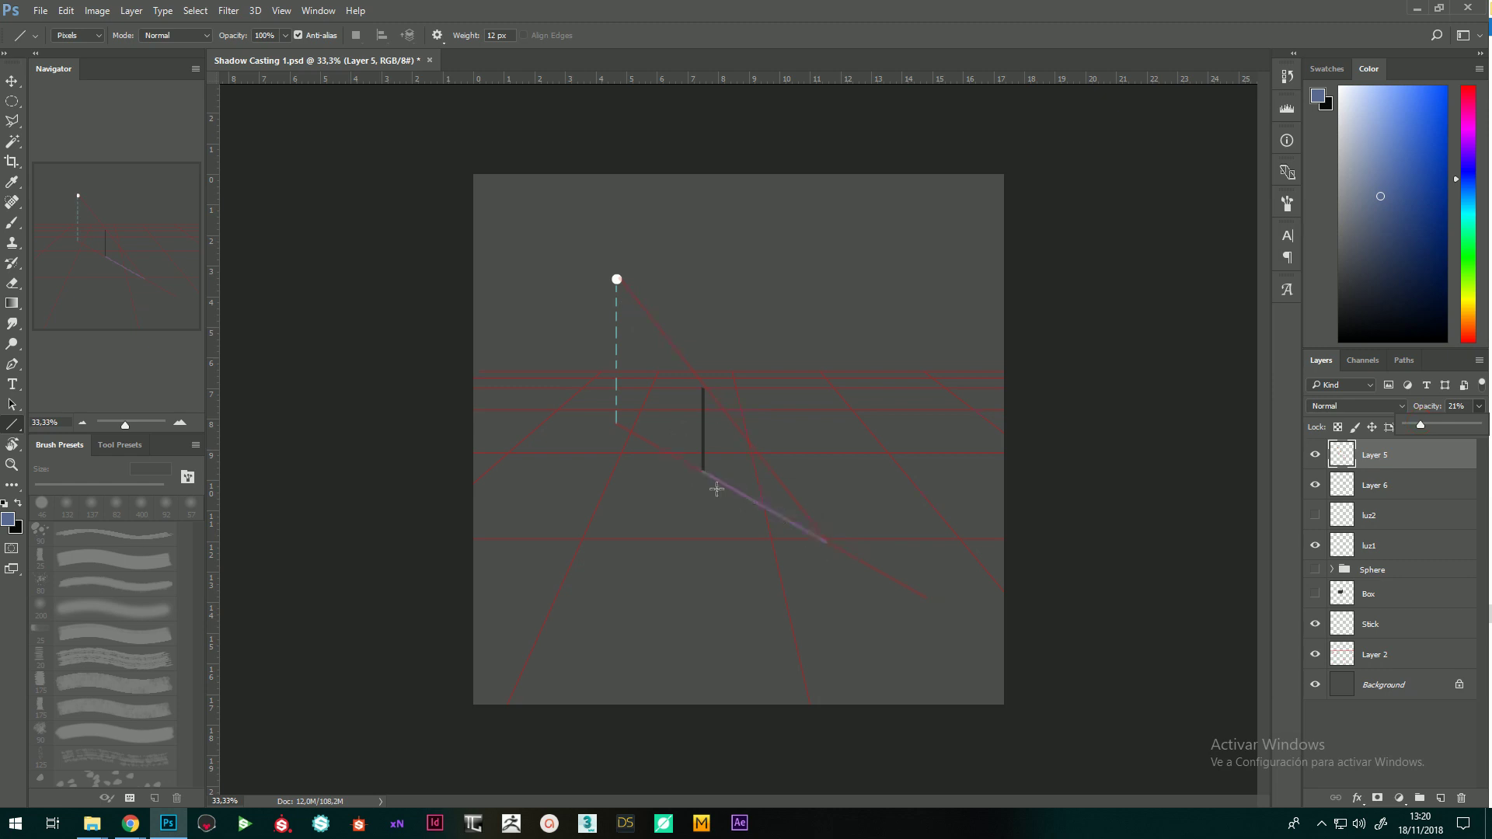
pyautogui.click(1315, 455)
pyautogui.click(1315, 455)
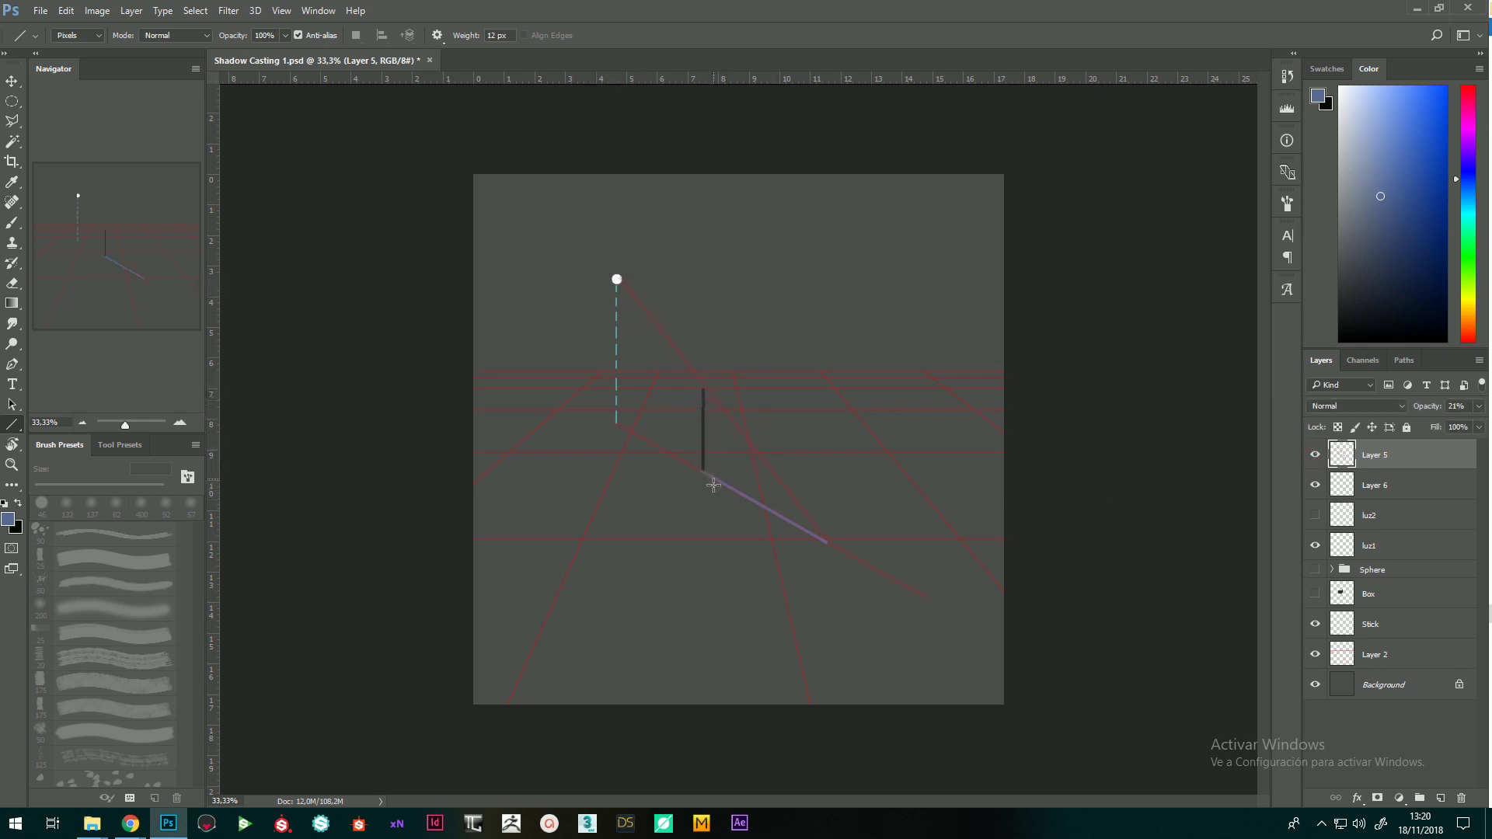
# - Switch to the second light by showing luz2 and hiding luz1, Layer 5 and Layer 6
pyautogui.click(1315, 454)
pyautogui.click(1315, 485)
pyautogui.click(1315, 515)
pyautogui.click(1315, 546)
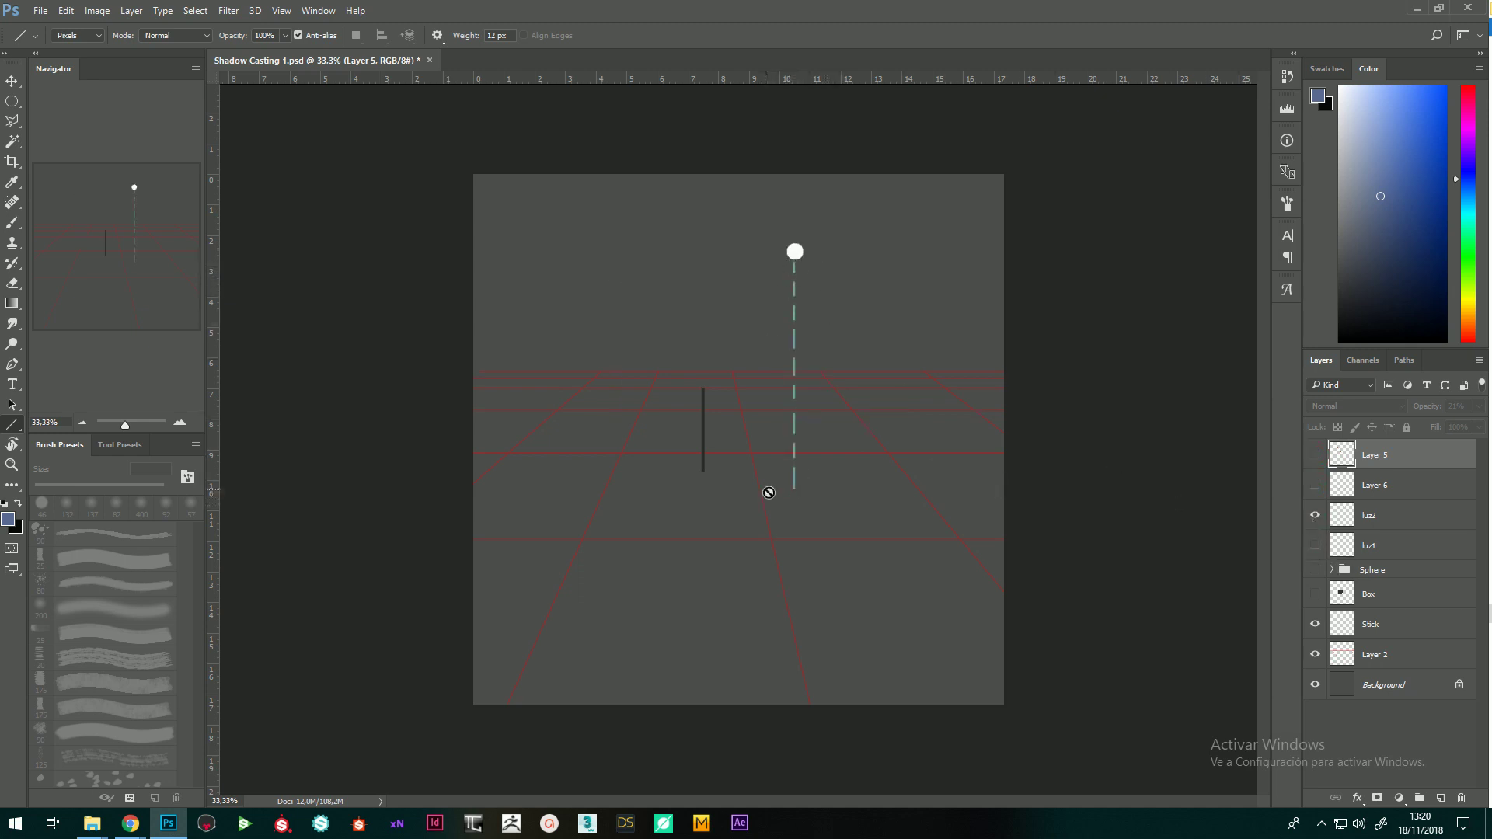
pyautogui.click(1373, 491)
pyautogui.click(1315, 485)
pyautogui.click(1315, 485)
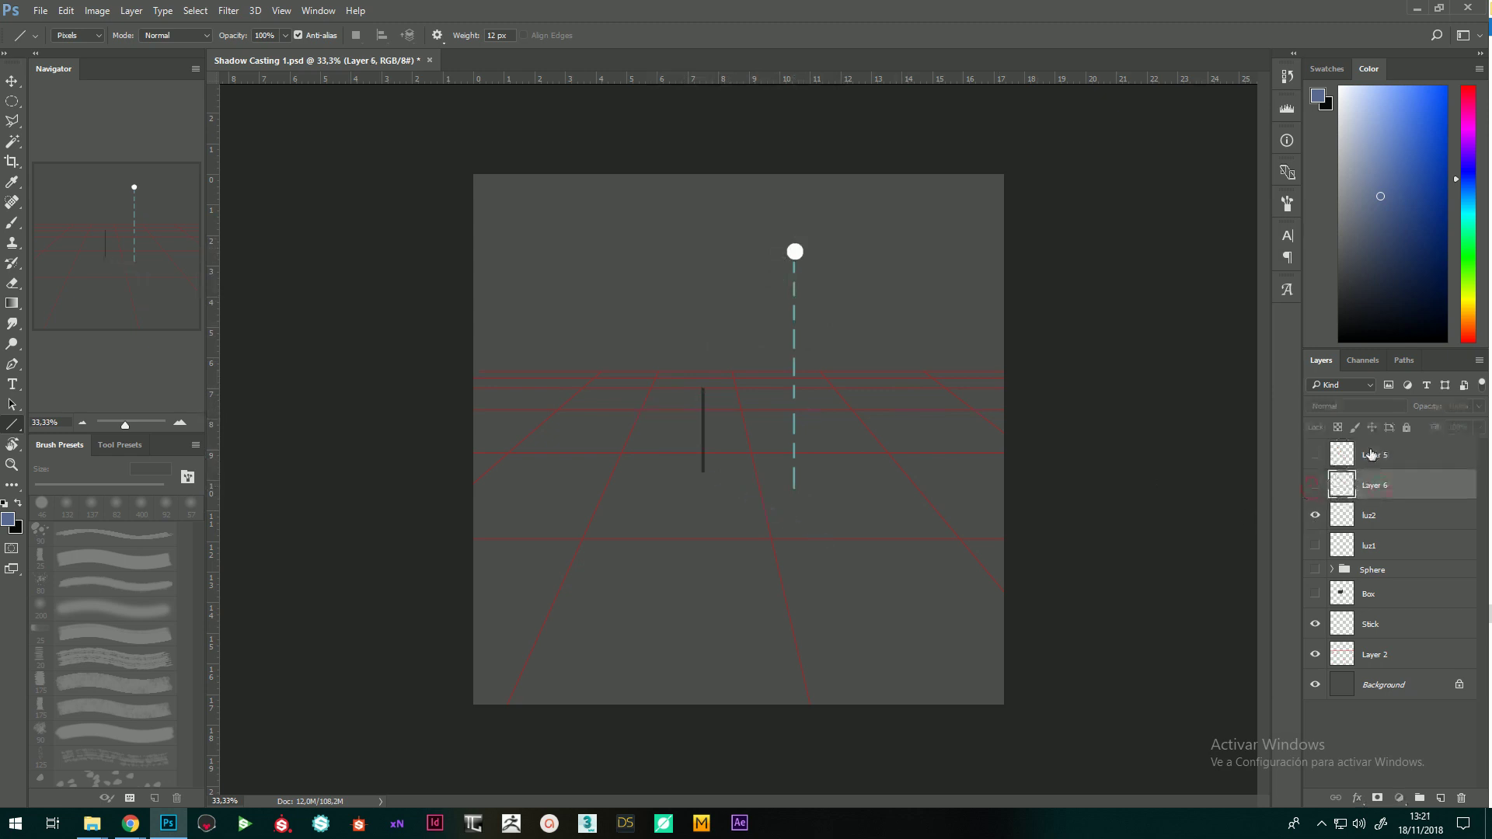
# - On a new layer, draw blue guide lines from luz2's ground point through the stick's base and from the light past its tip
pyautogui.click(1373, 455)
pyautogui.click(1442, 799)
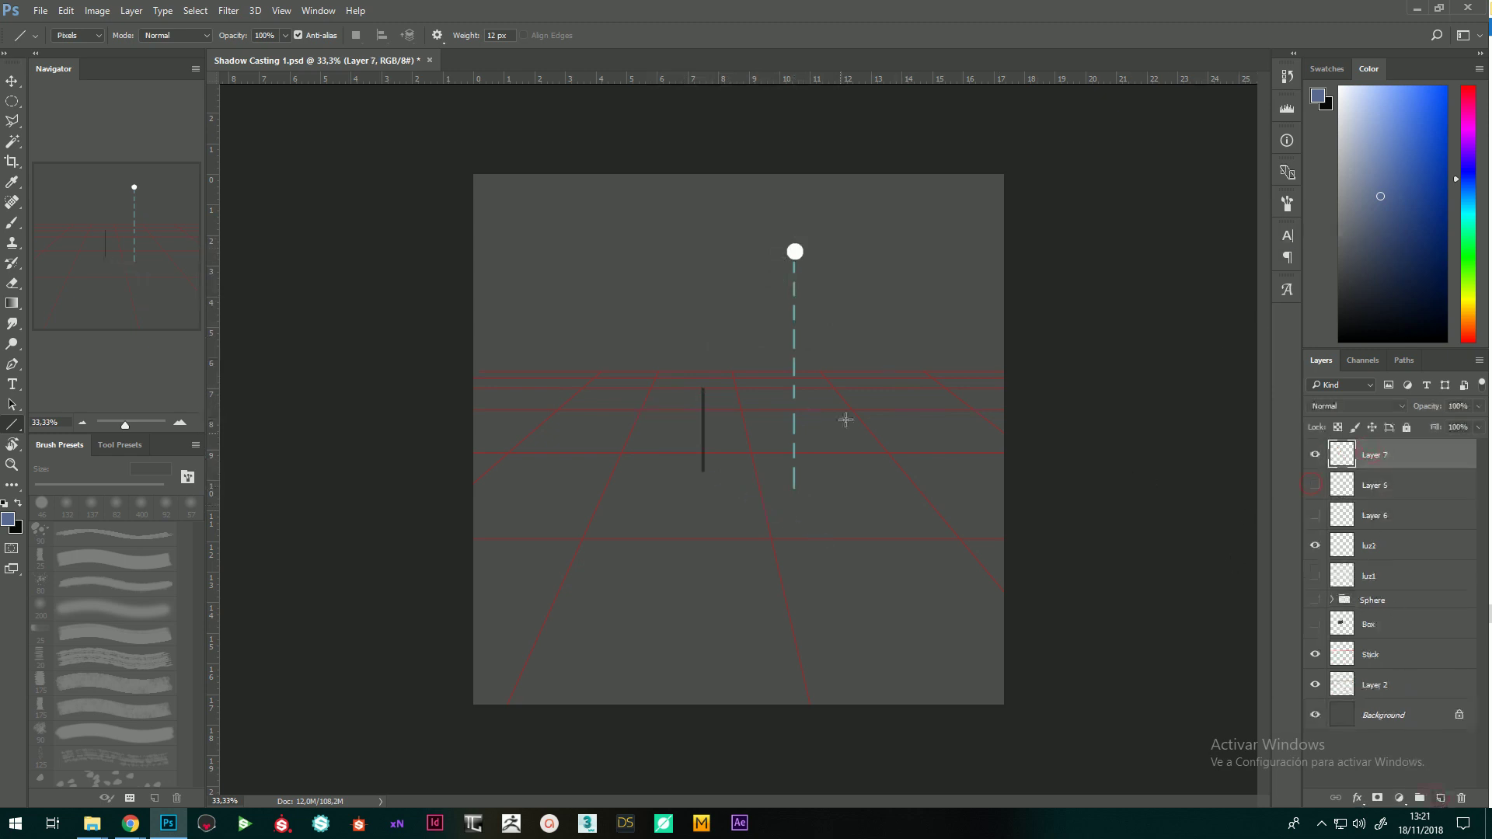
pyautogui.moveTo(793, 491); pyautogui.dragTo(566, 443)
pyautogui.moveTo(795, 252); pyautogui.dragTo(652, 461)
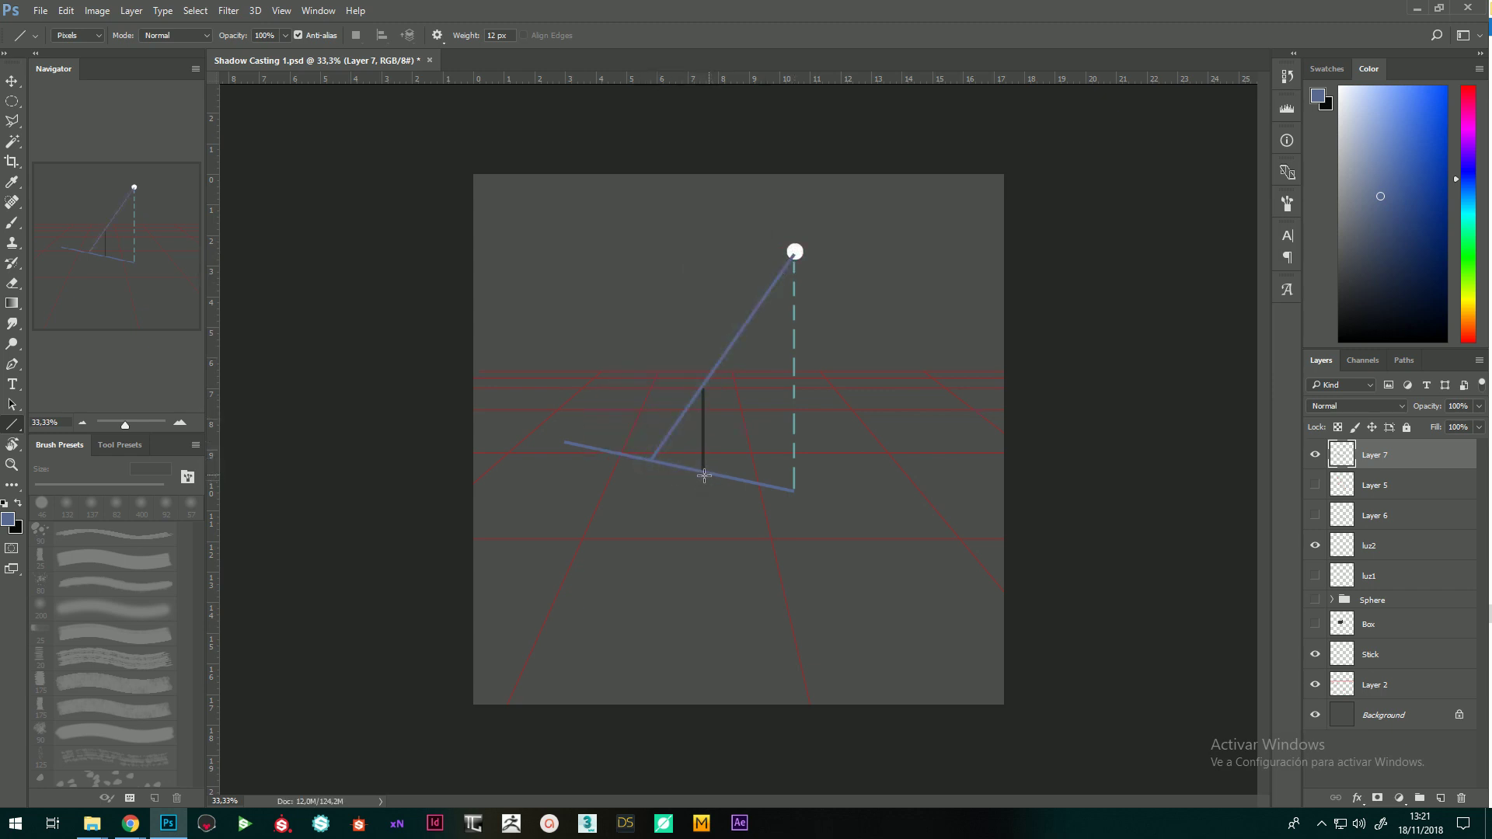
# - On another new layer, draw a dark blue-grey shadow line from the stick's base to the intersection of the guide lines
pyautogui.click(1441, 798)
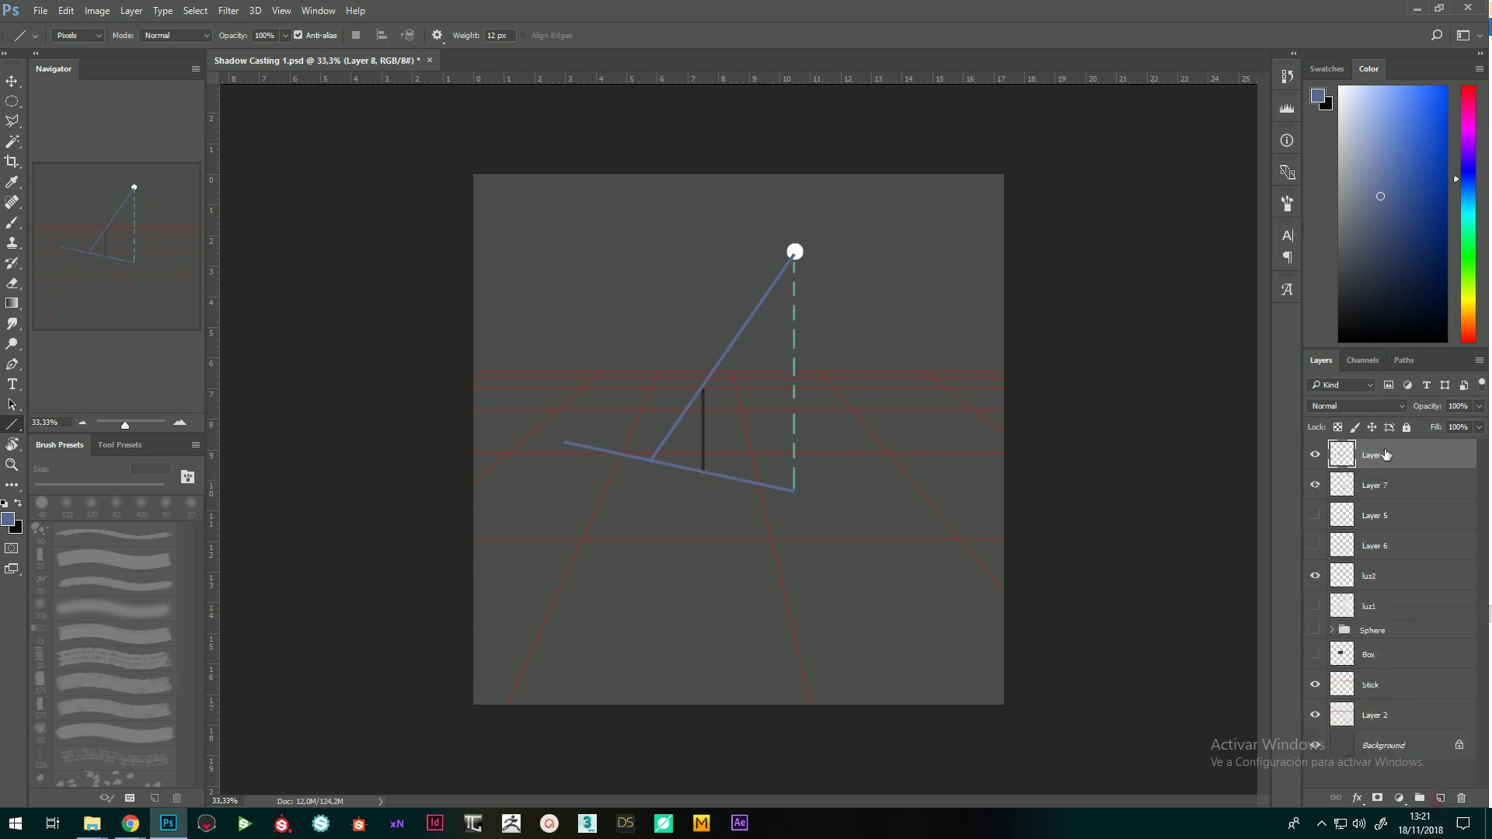
pyautogui.click(1357, 269)
pyautogui.moveTo(702, 470); pyautogui.dragTo(650, 460)
# - Show Box and luz1, hide Stick, luz2, Layer 7 and Layer 8, and add a new layer
pyautogui.click(1315, 455)
pyautogui.click(1315, 485)
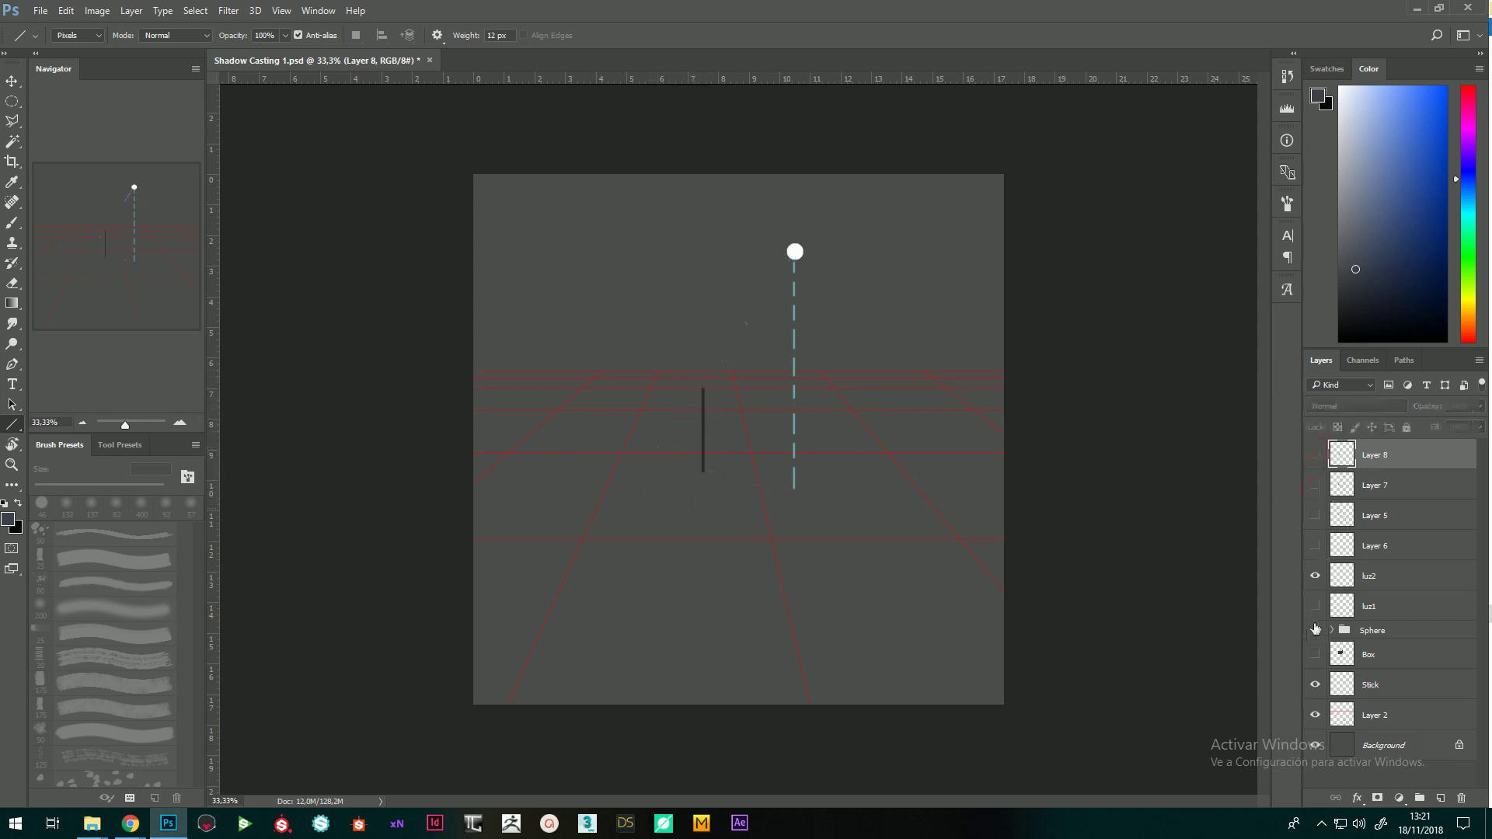
pyautogui.click(1316, 656)
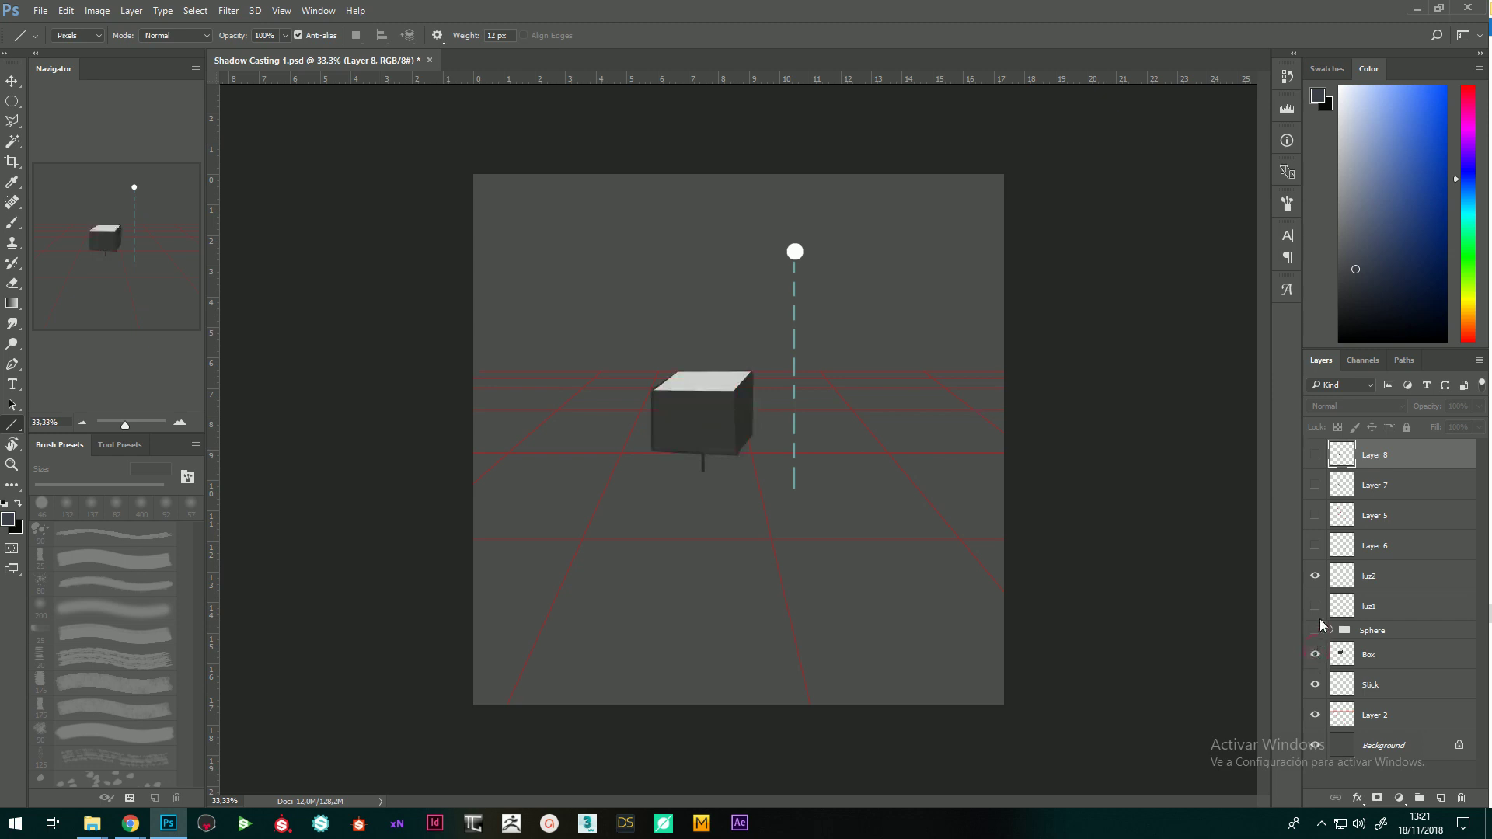
pyautogui.click(1315, 576)
pyautogui.click(1315, 606)
pyautogui.click(1315, 685)
pyautogui.click(1431, 798)
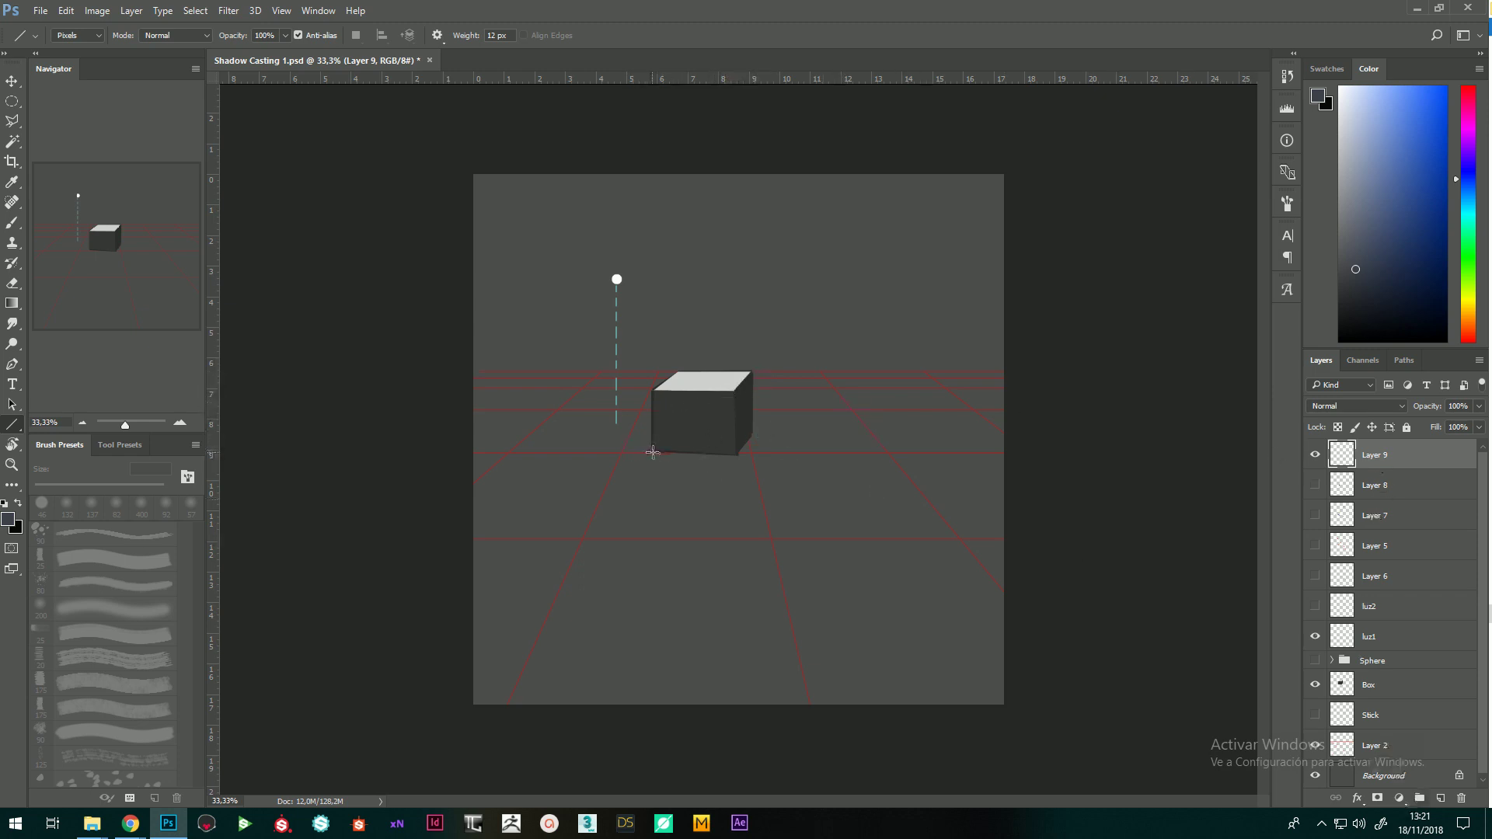
pyautogui.click(12, 122)
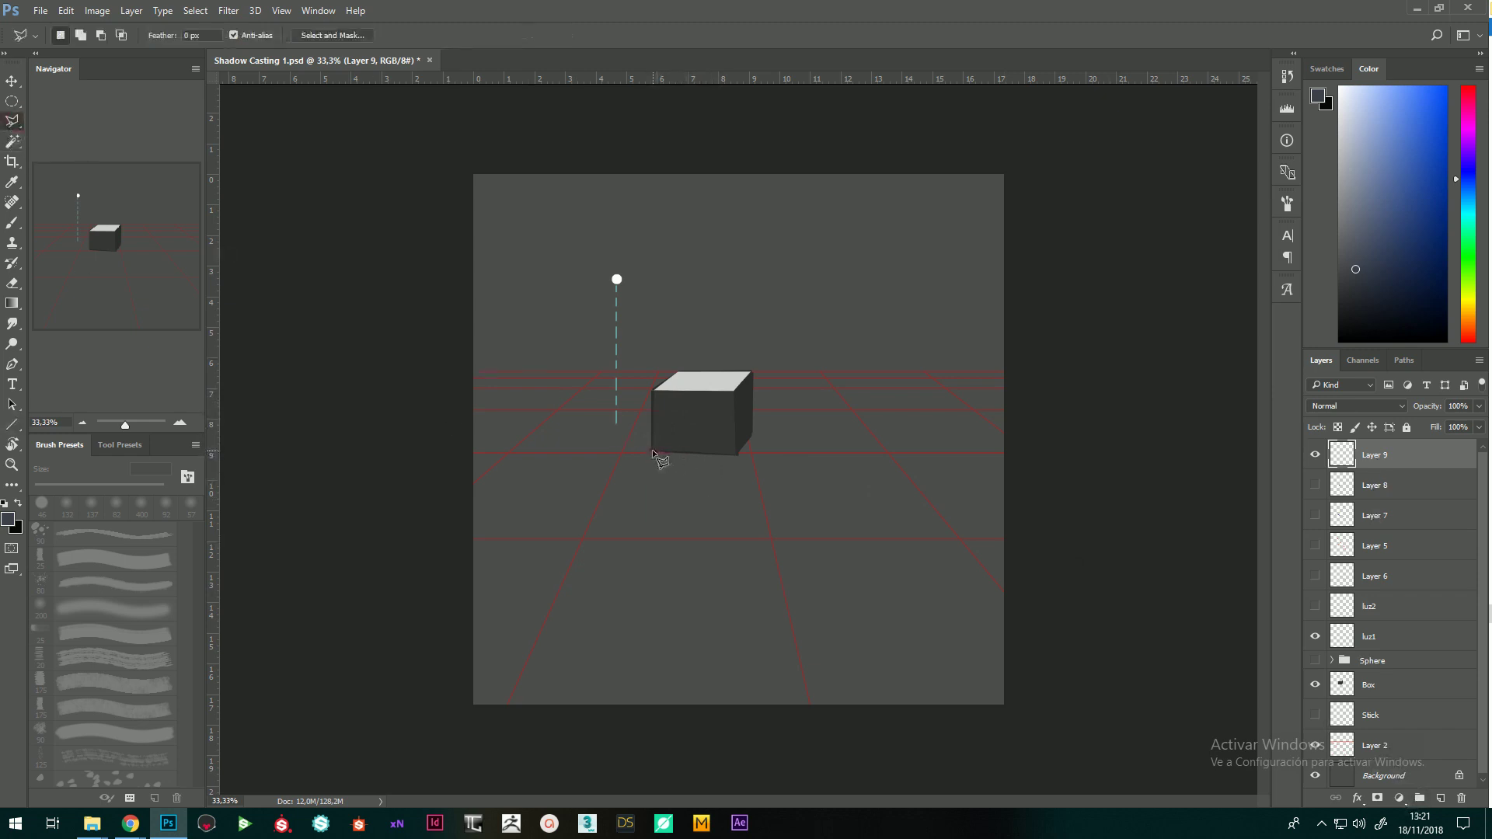
pyautogui.click(737, 456)
pyautogui.click(651, 449)
pyautogui.click(851, 544)
pyautogui.click(889, 489)
pyautogui.click(855, 458)
pyautogui.click(753, 429)
pyautogui.press('Escape')
# - Set the Line tool's colour to magenta and try out a ray from the light past the box
pyautogui.click(12, 426)
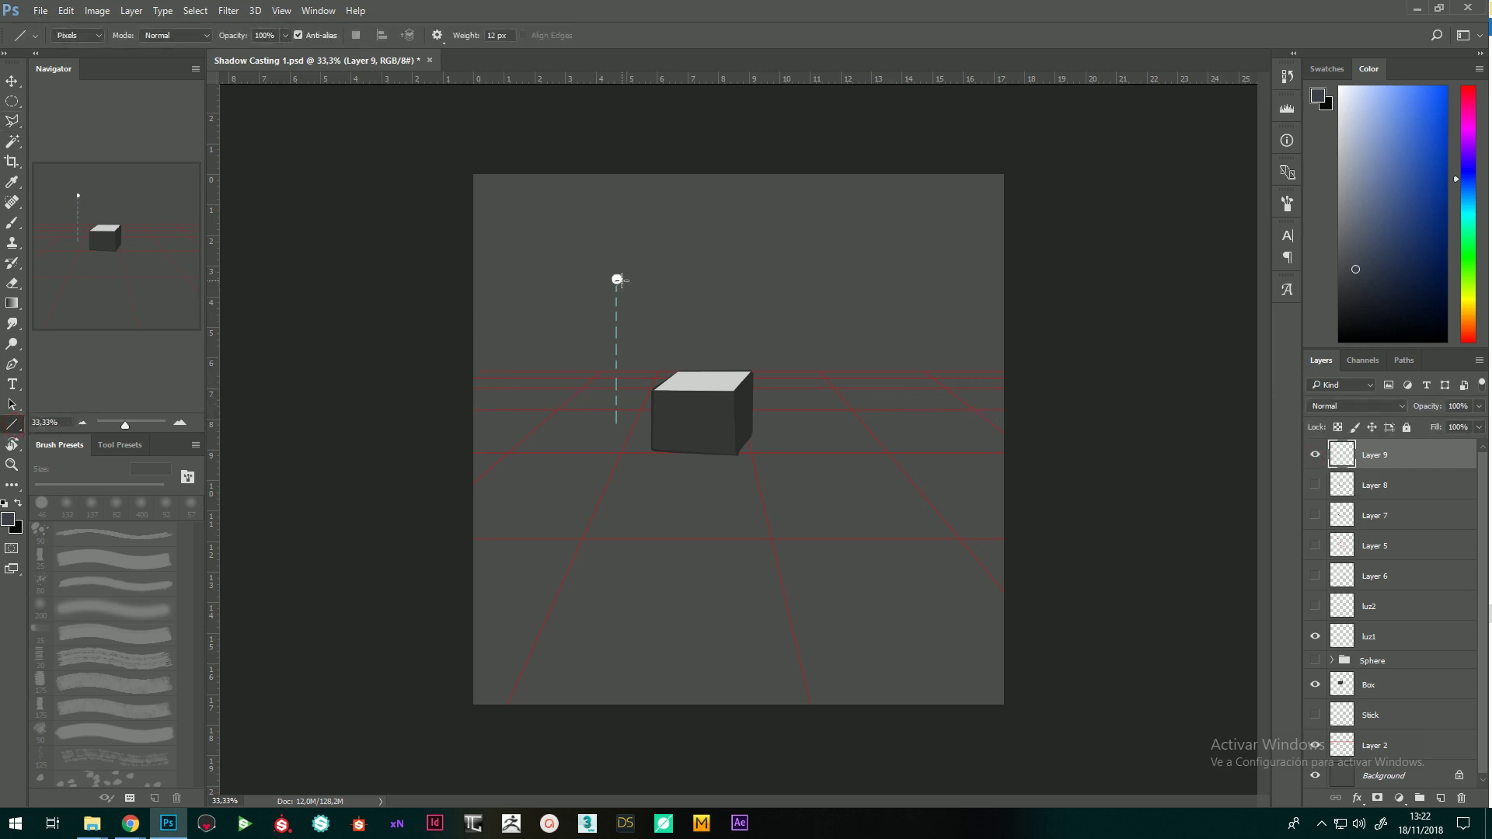
pyautogui.moveTo(616, 279)
pyautogui.mouseDown()
pyautogui.moveTo(757, 392)
pyautogui.moveTo(924, 569)
pyautogui.mouseUp()
pyautogui.click(1379, 174)
pyautogui.hotkey('ctrl', 'z')
pyautogui.click(1469, 127)
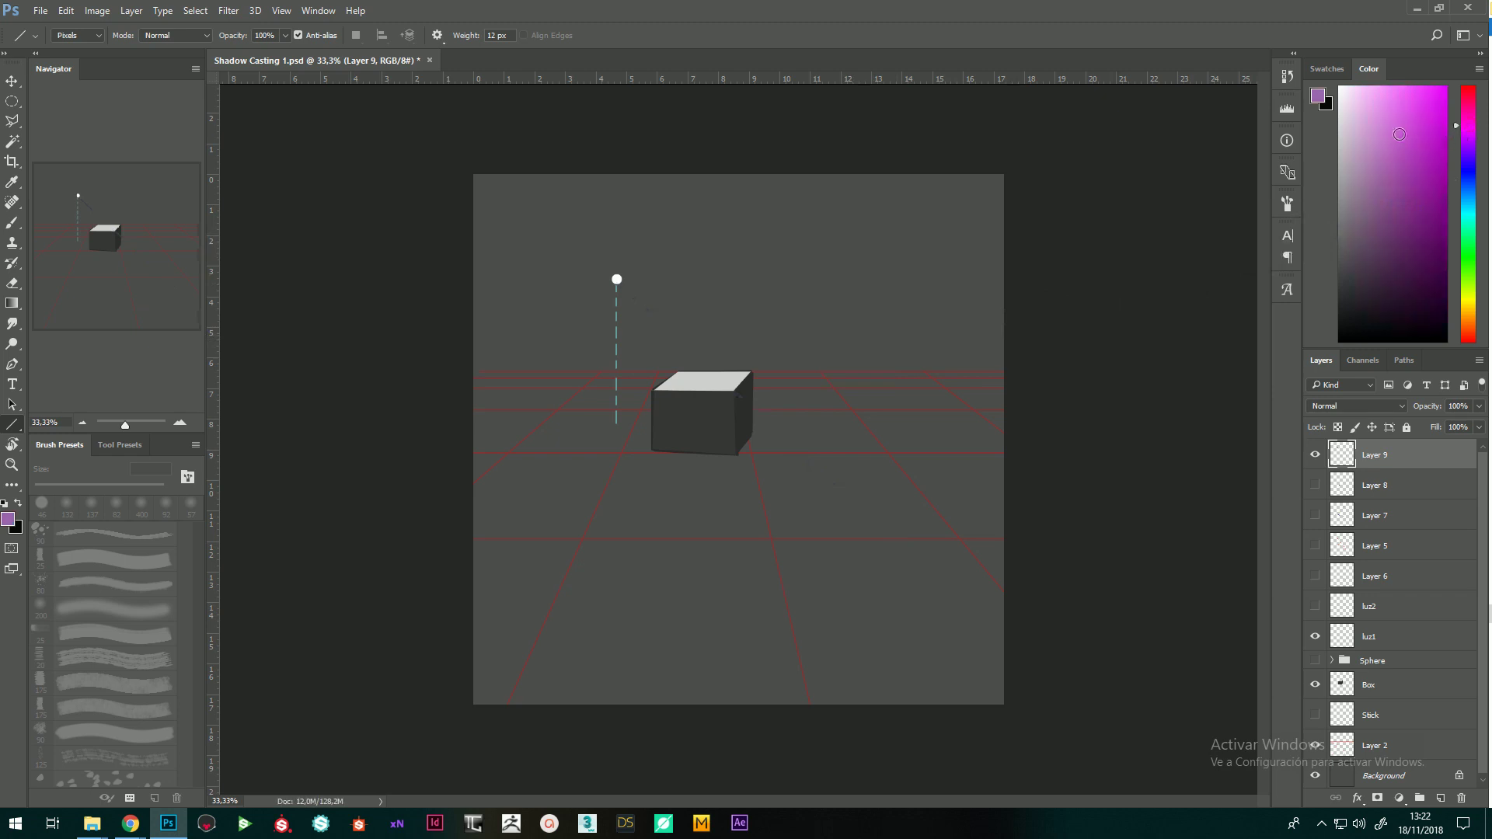
pyautogui.moveTo(617, 280); pyautogui.dragTo(769, 425)
pyautogui.hotkey('ctrl', 'z')
# - On Layer 9, draw three magenta ground lines from the light's ground point through the box's bottom corners
pyautogui.moveTo(617, 424); pyautogui.dragTo(1001, 527)
pyautogui.moveTo(615, 423); pyautogui.dragTo(881, 605)
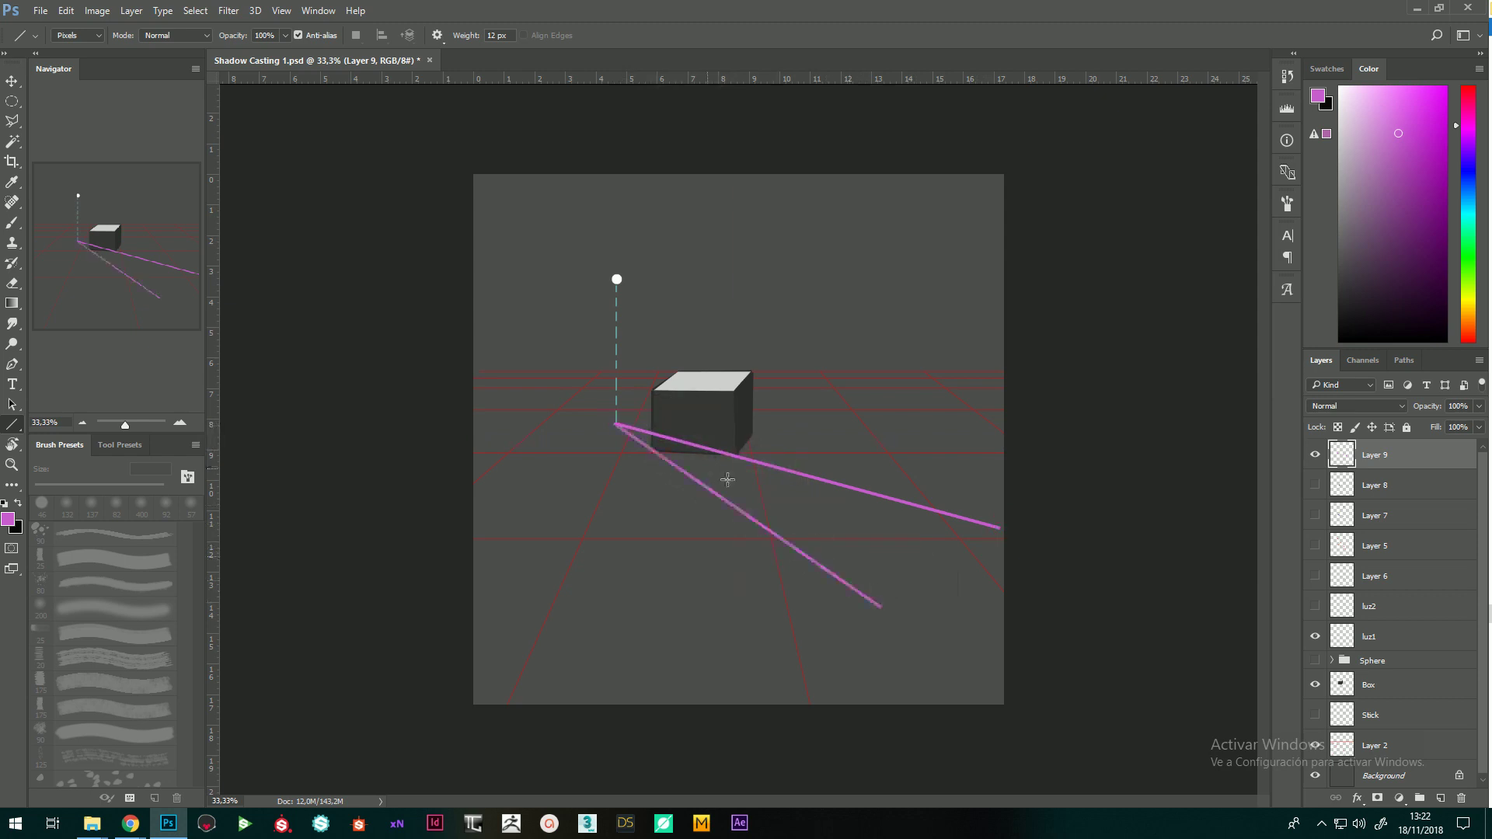
pyautogui.moveTo(617, 425); pyautogui.dragTo(994, 458)
pyautogui.hotkey('ctrl', 'z')
pyautogui.moveTo(617, 425); pyautogui.dragTo(968, 457)
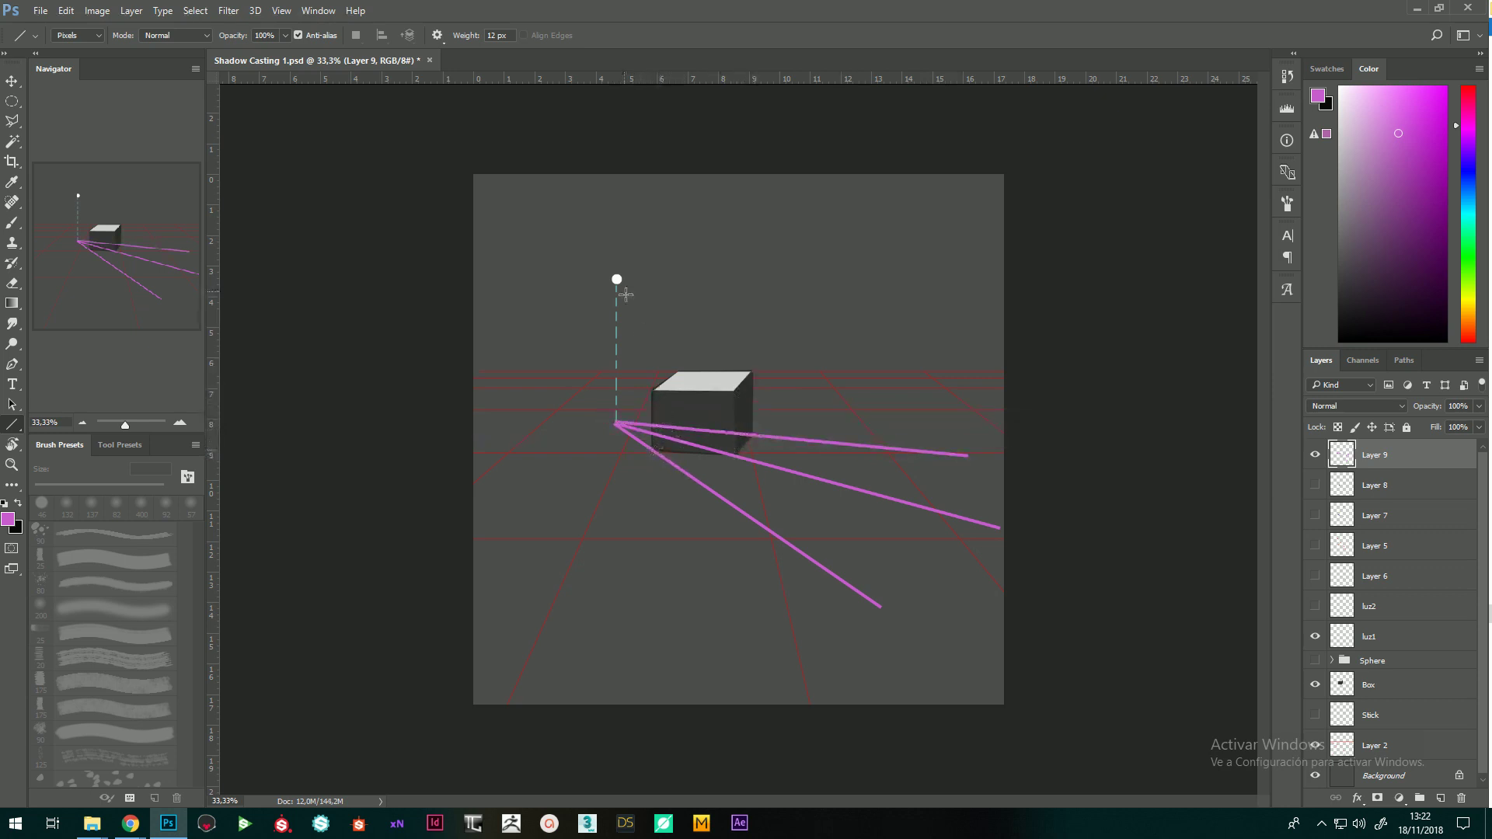
# - Lower Layer 9's opacity to 41% and draw three magenta rays from the light through the box's top corners to the ground lines
pyautogui.click(1479, 405)
pyautogui.moveTo(1479, 425); pyautogui.dragTo(1435, 425)
pyautogui.click(616, 280)
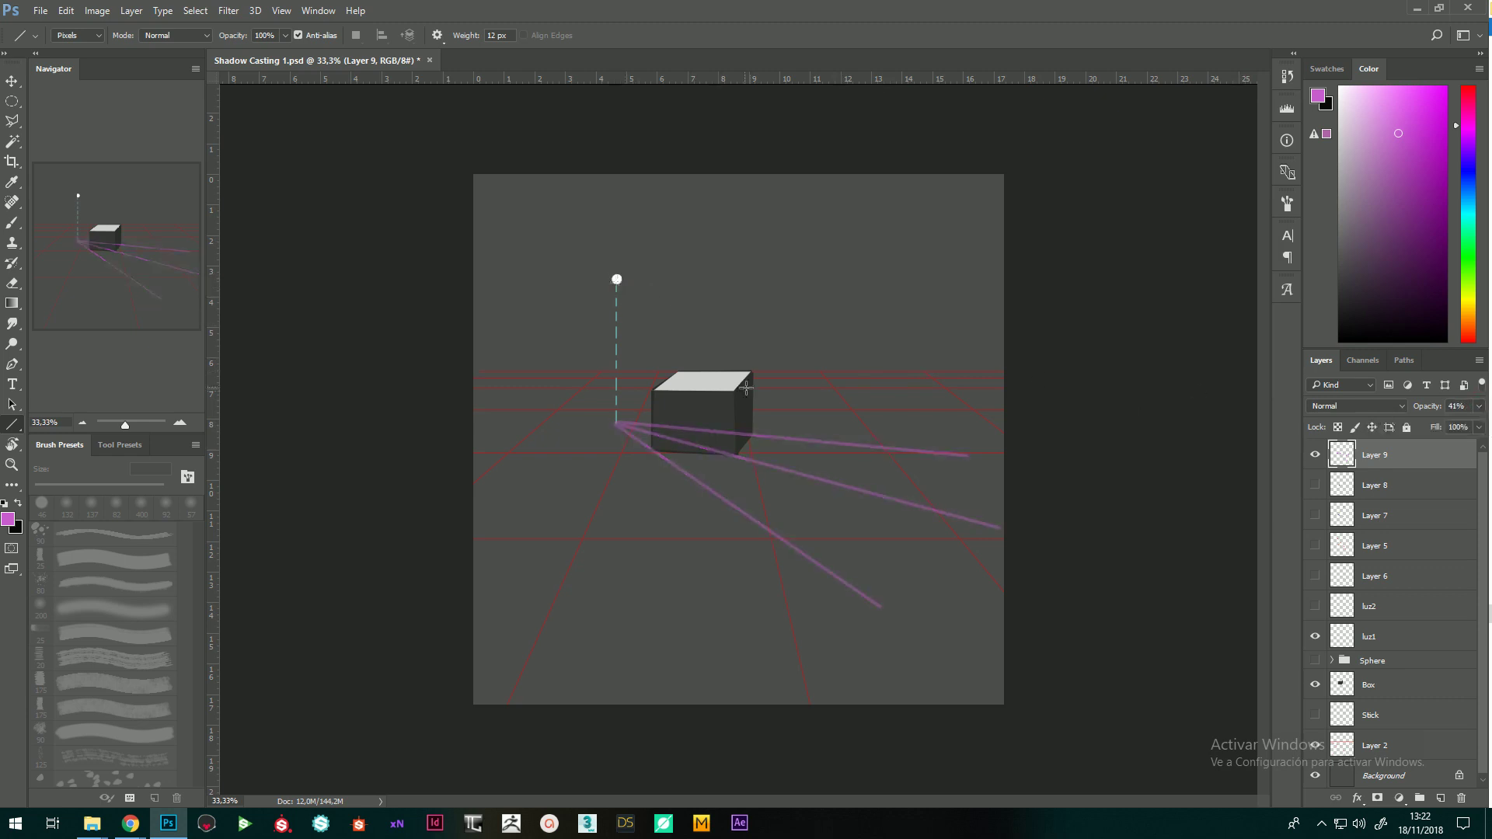
pyautogui.moveTo(616, 279); pyautogui.dragTo(843, 488)
pyautogui.moveTo(618, 280); pyautogui.dragTo(872, 451)
pyautogui.moveTo(617, 280); pyautogui.dragTo(691, 477)
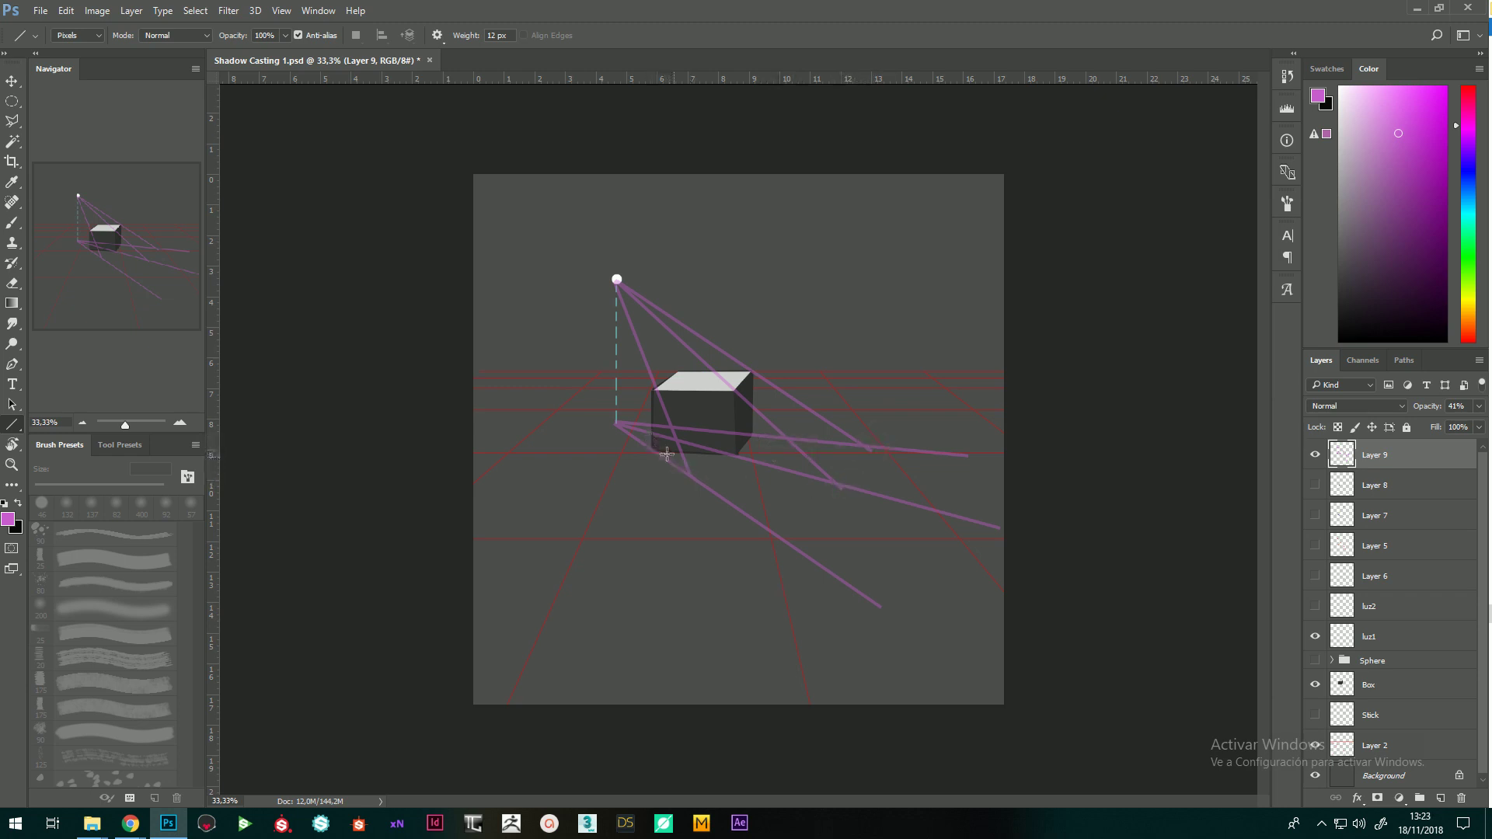
# - Add a new layer for the box's shadow and place it directly below Layer 9
pyautogui.click(13, 121)
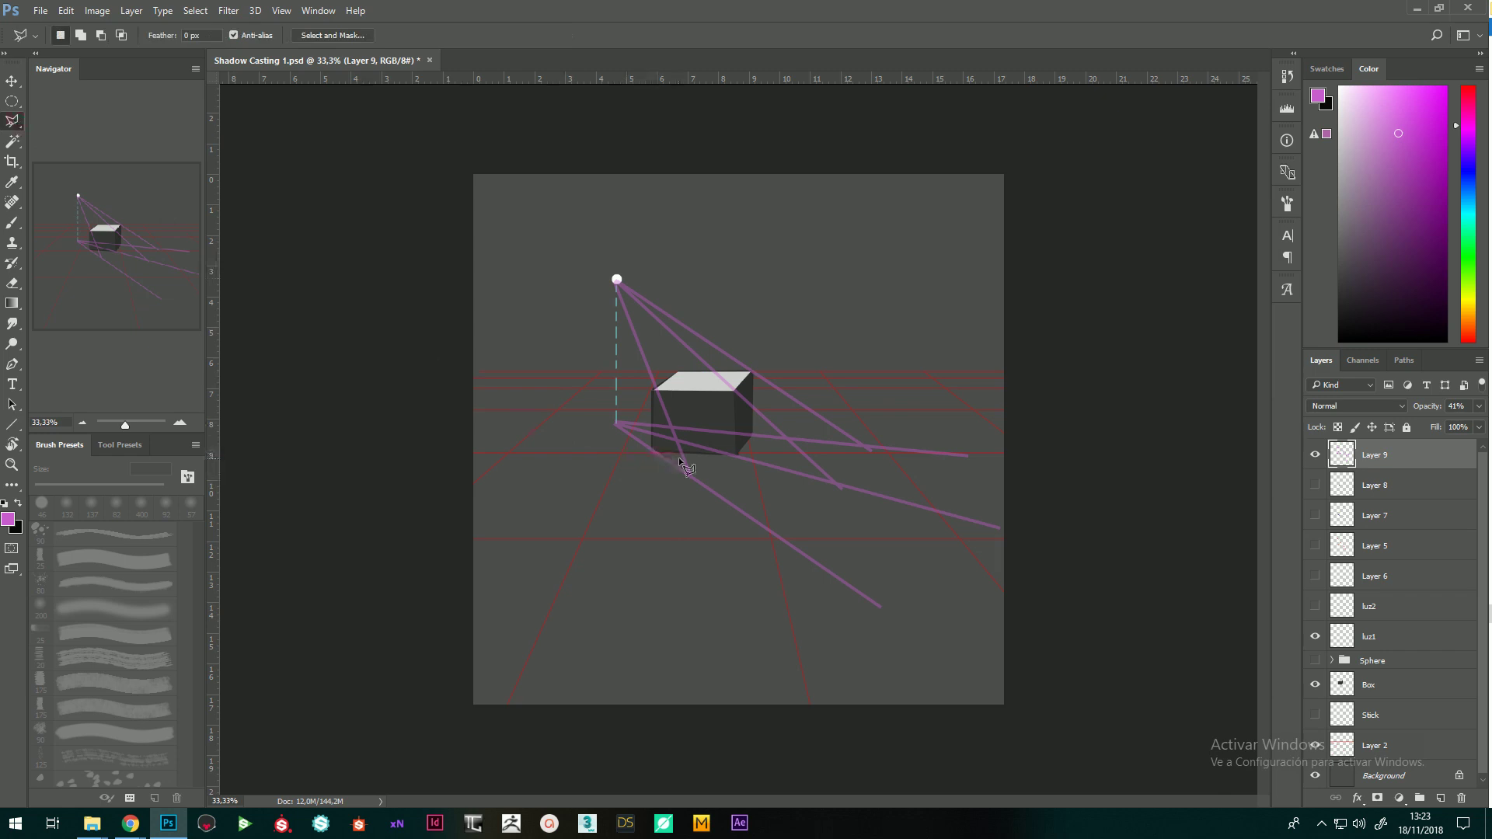
pyautogui.click(1442, 798)
pyautogui.moveTo(1346, 477); pyautogui.dragTo(1373, 445)
pyautogui.click(1344, 491)
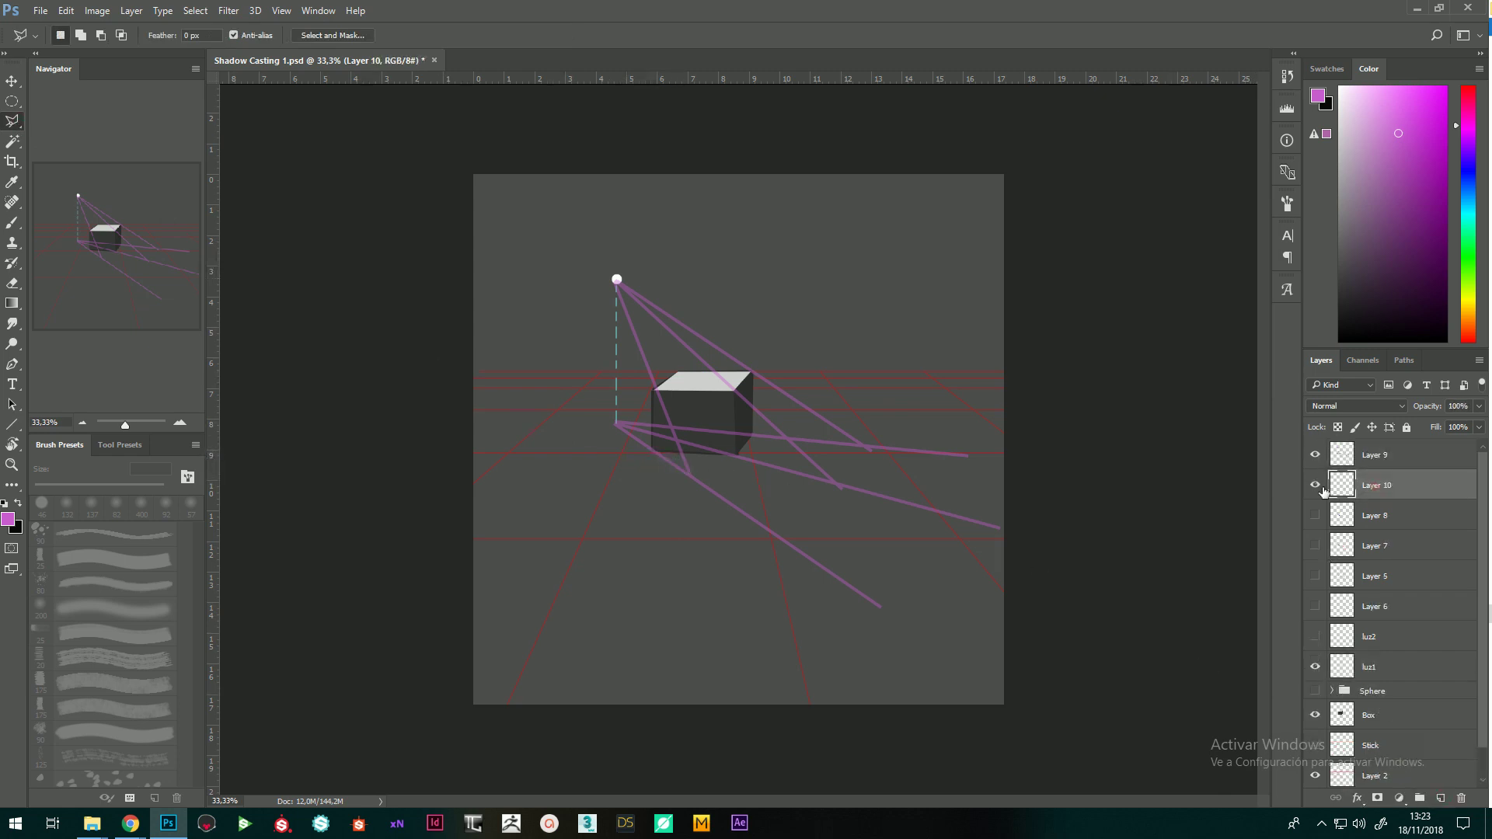
# - Select the box's shadow area with the Polygonal Lasso along the box's base and the ray intersections, and hide Layer 9
pyautogui.click(652, 450)
pyautogui.click(692, 478)
pyautogui.click(870, 450)
pyautogui.click(753, 434)
pyautogui.click(736, 454)
pyautogui.click(653, 450)
pyautogui.click(1315, 455)
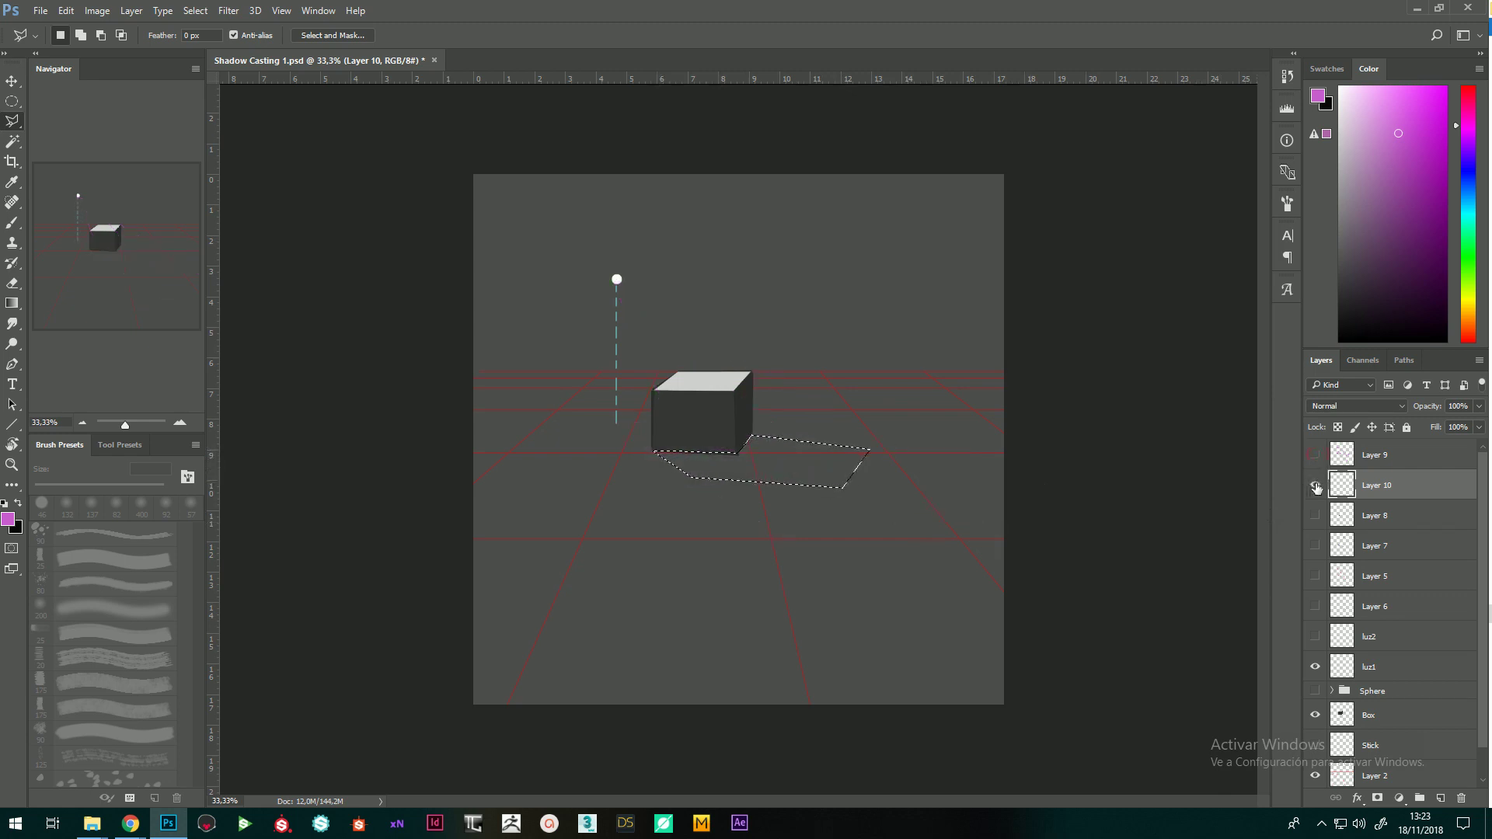
# - Paint the selected shadow area with a soft dark brush, using a near-black tone close to the box's base
pyautogui.press('b')
pyautogui.moveTo(1359, 259); pyautogui.dragTo(1349, 283)
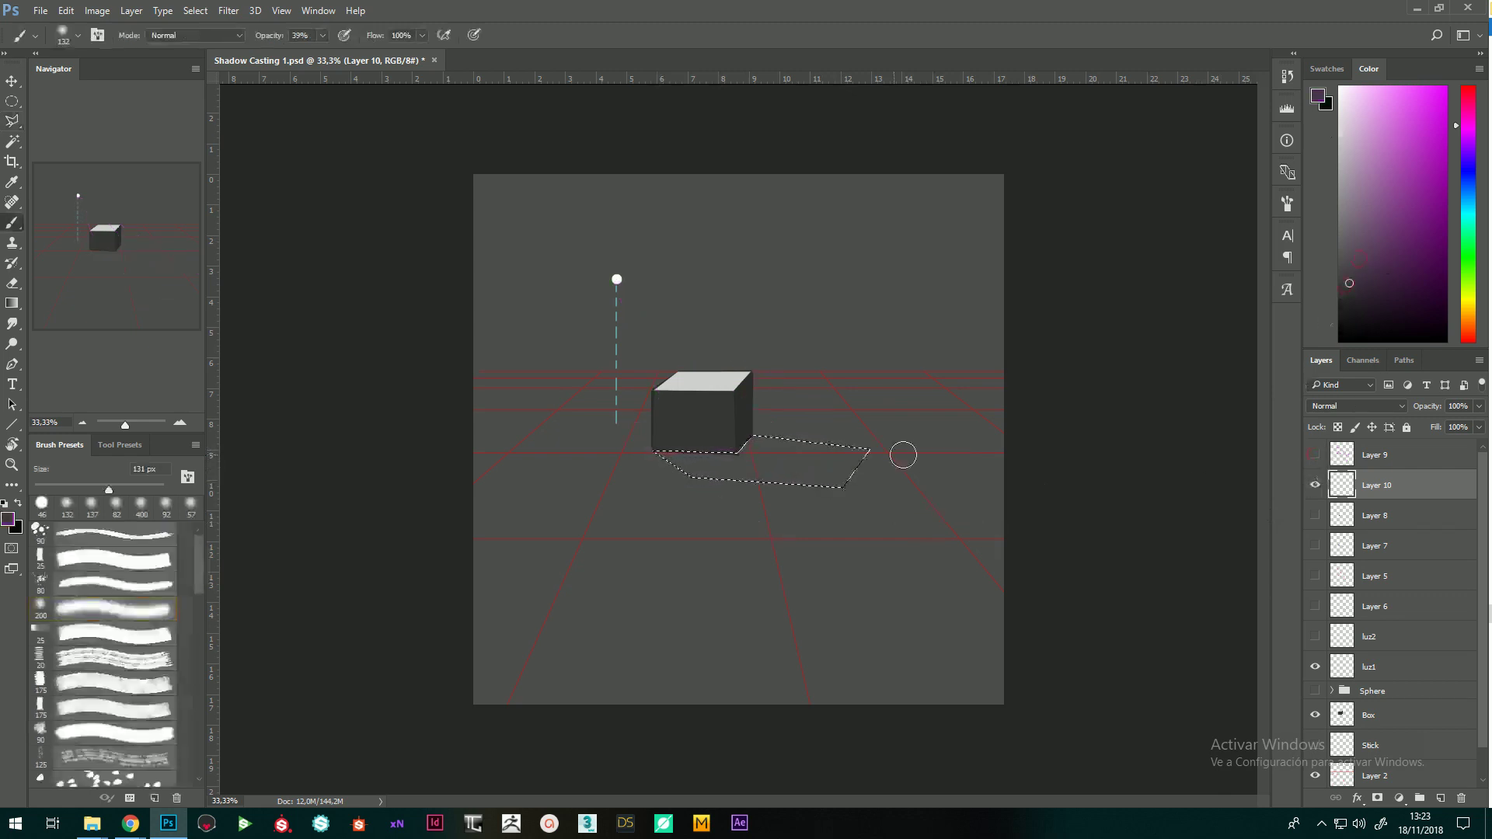
pyautogui.moveTo(726, 459)
pyautogui.mouseDown()
pyautogui.moveTo(764, 433)
pyautogui.moveTo(671, 472)
pyautogui.moveTo(727, 443)
pyautogui.moveTo(690, 452)
pyautogui.moveTo(732, 473)
pyautogui.moveTo(825, 430)
pyautogui.moveTo(728, 502)
pyautogui.moveTo(810, 462)
pyautogui.moveTo(791, 499)
pyautogui.moveTo(865, 435)
pyautogui.moveTo(727, 487)
pyautogui.moveTo(652, 445)
pyautogui.moveTo(666, 461)
pyautogui.moveTo(857, 447)
pyautogui.mouseUp()
pyautogui.keyDown('alt'); pyautogui.click(1138, 376); pyautogui.keyUp('alt')
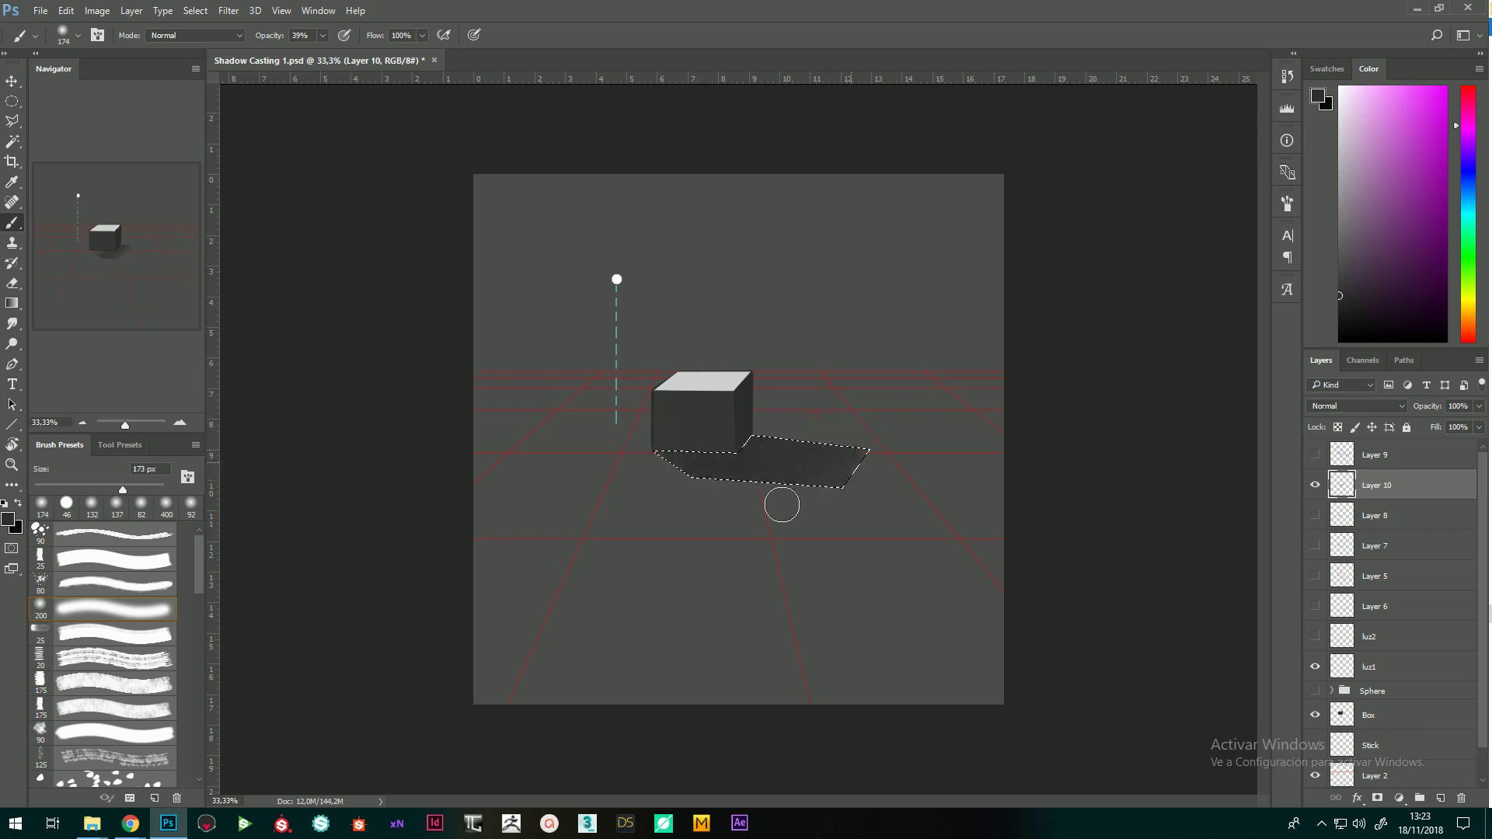
pyautogui.moveTo(1340, 311); pyautogui.dragTo(1339, 323)
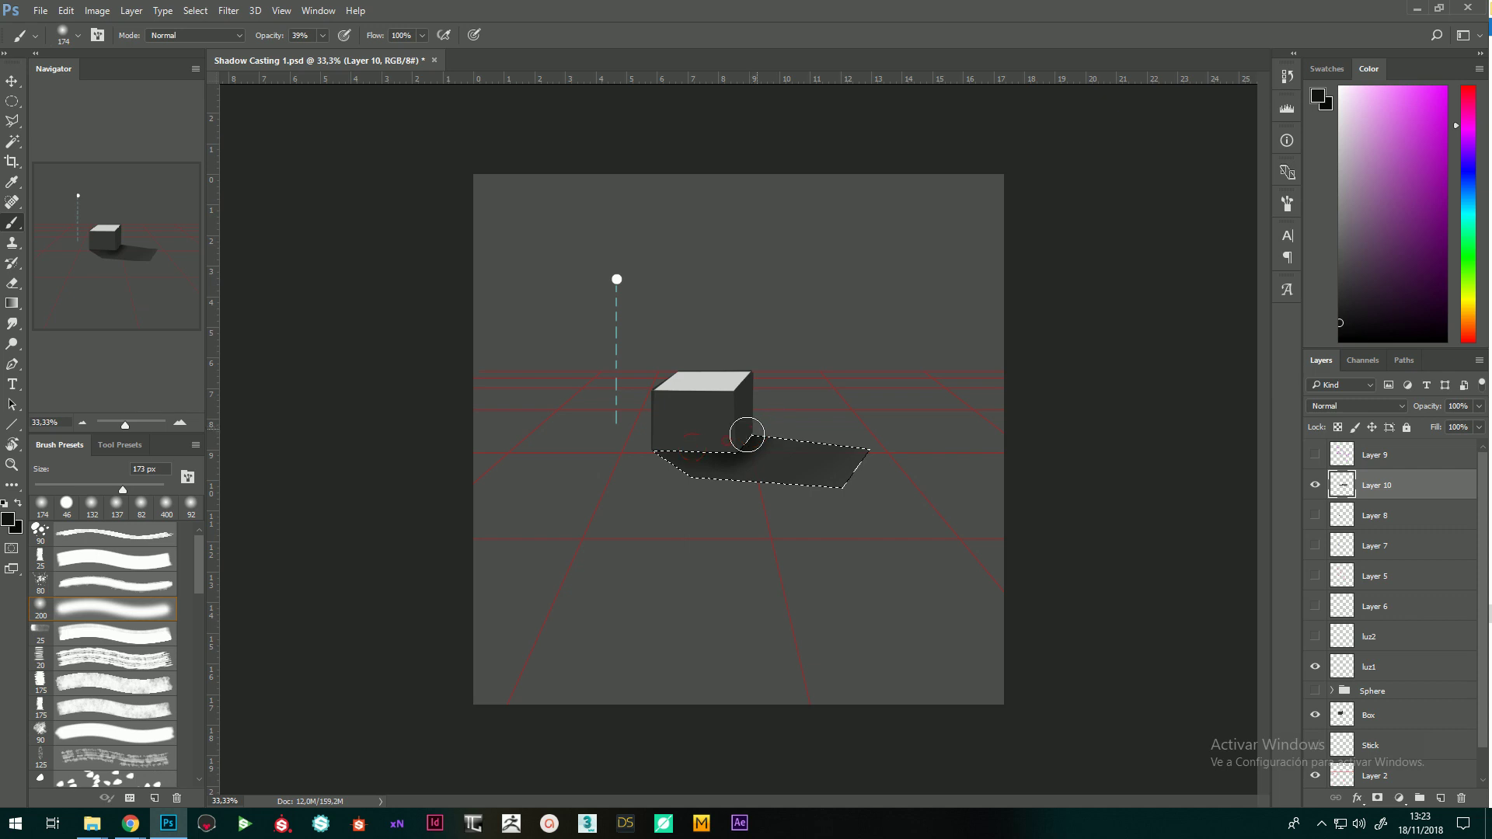
# - Fade the shadow's far edge by brushing over it with the sampled background grey, and clear the selection
pyautogui.keyDown('alt'); pyautogui.click(880, 420); pyautogui.keyUp('alt')
pyautogui.moveTo(886, 450); pyautogui.dragTo(739, 489)
pyautogui.hotkey('ctrl', 'd')
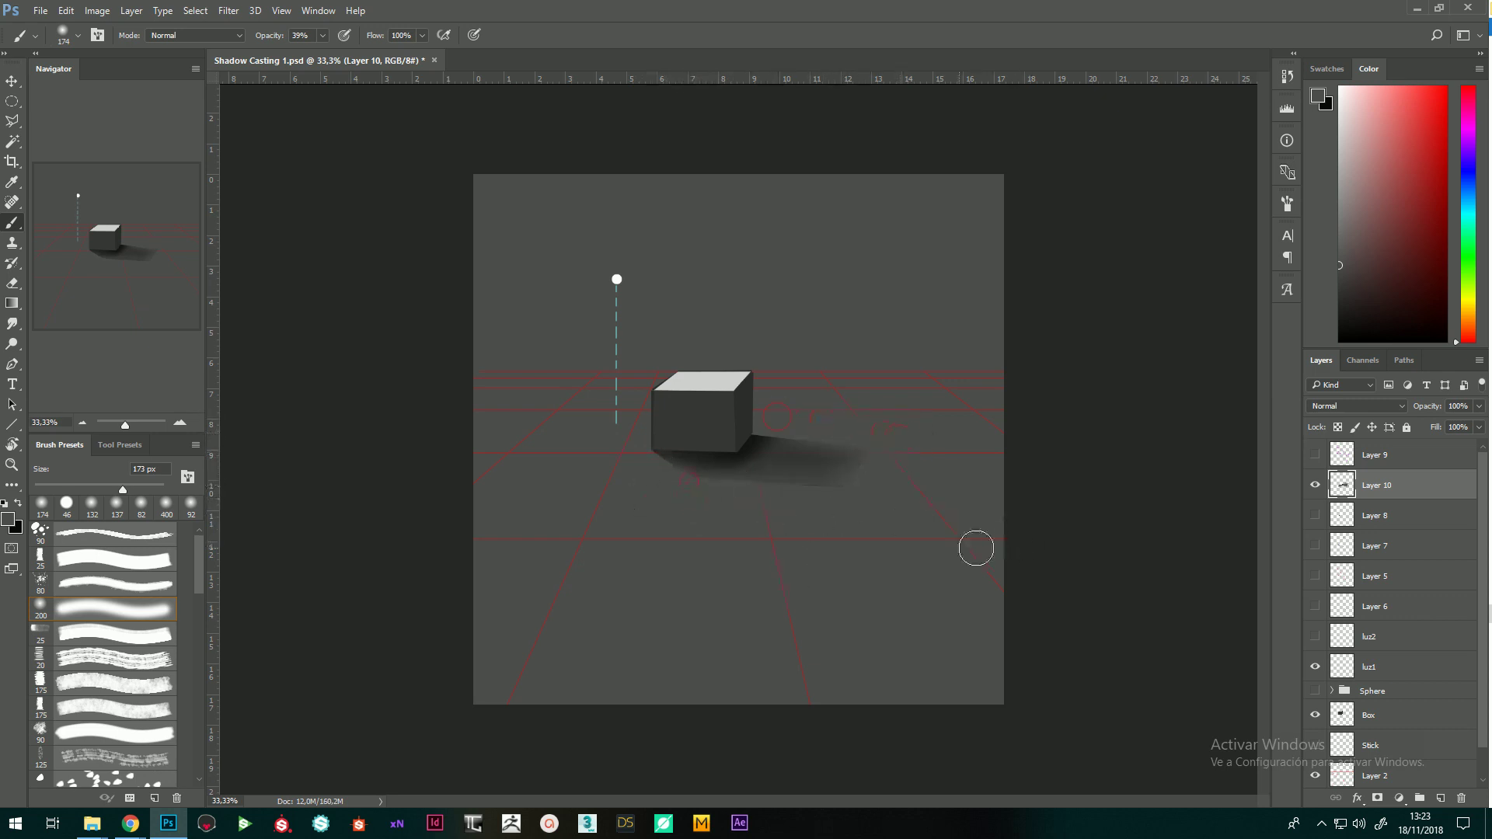
# - Select the rear strip of the box's shadow with the Polygonal Lasso, from the box's right base corner to the shadow's far tip
pyautogui.keyDown('alt'); pyautogui.rightClick(754, 436); pyautogui.keyUp('alt')
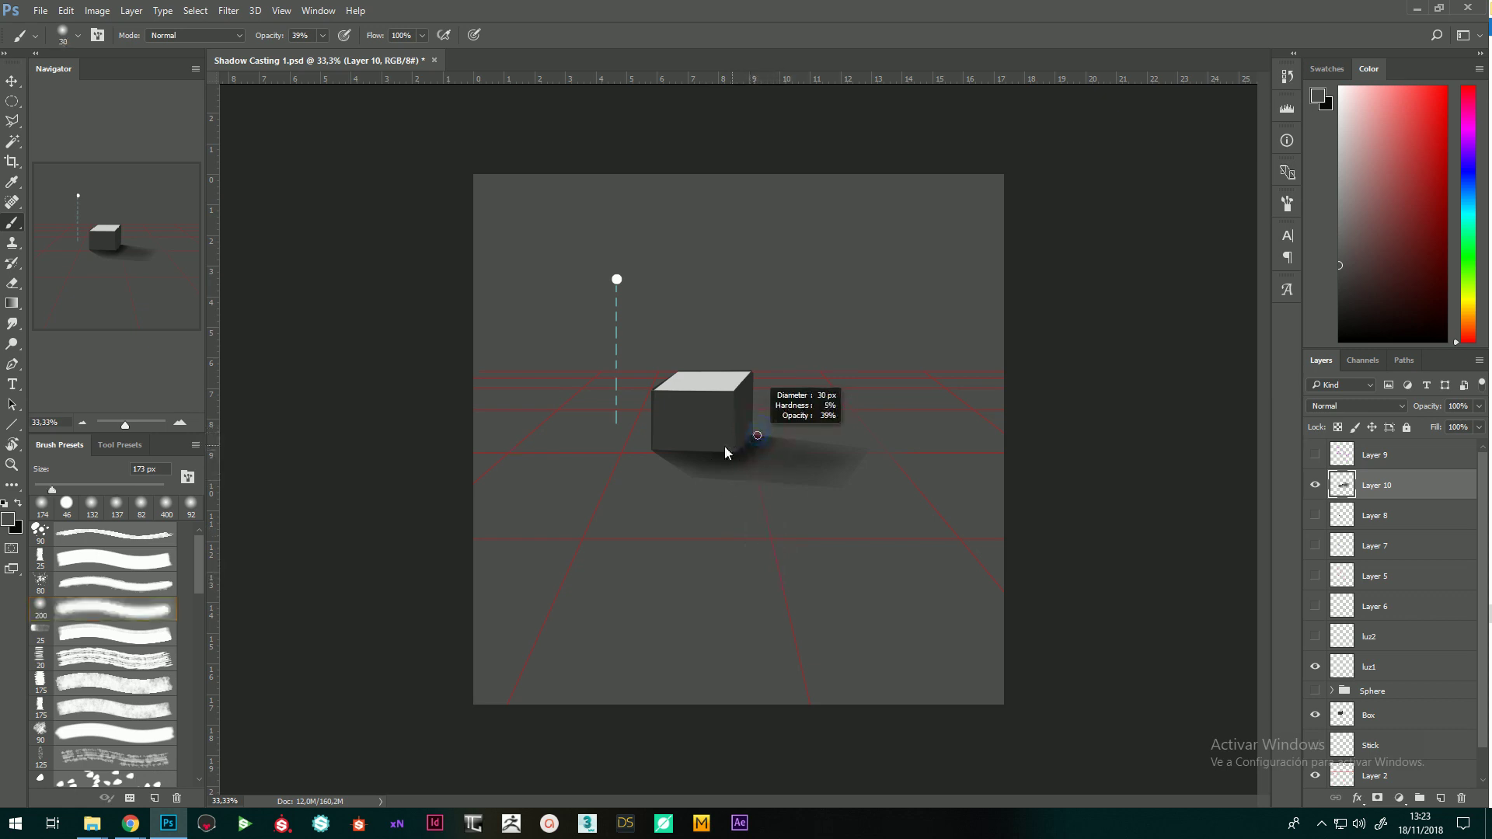
pyautogui.click(12, 425)
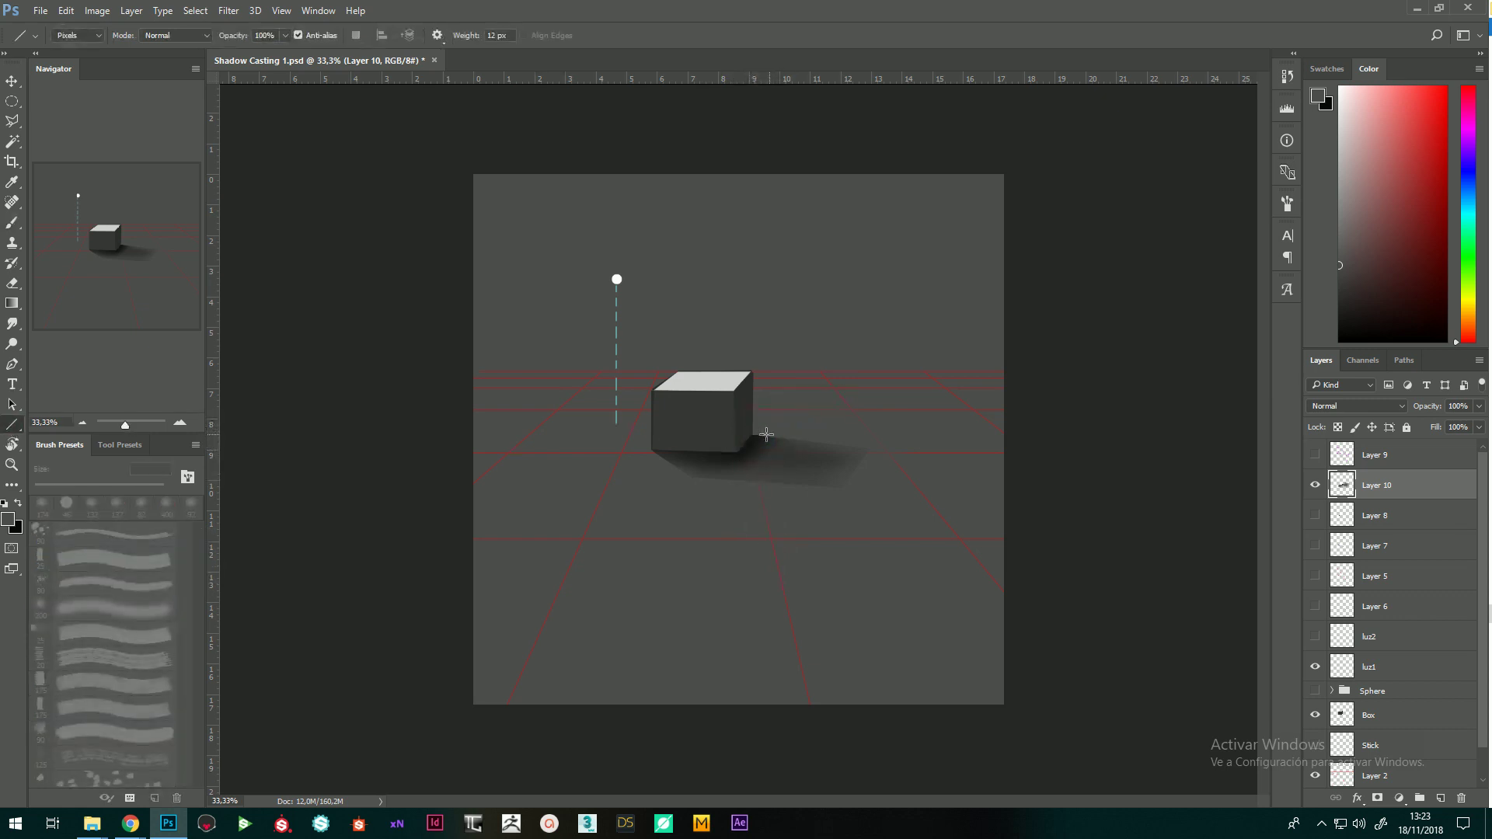
pyautogui.click(12, 121)
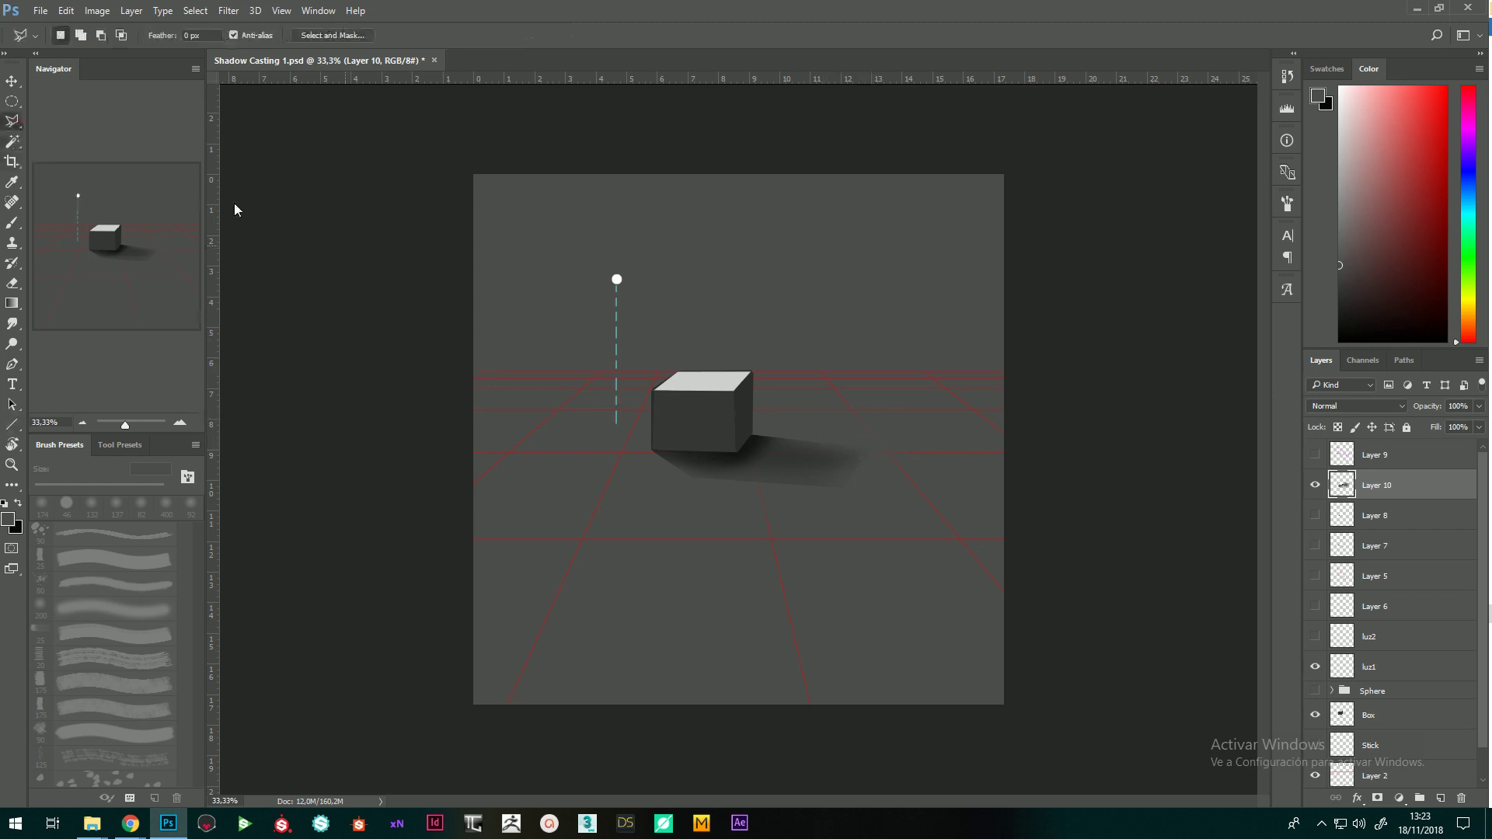
pyautogui.click(753, 433)
pyautogui.click(869, 449)
pyautogui.click(746, 461)
pyautogui.click(753, 433)
# - Darken the selected shadow strip beside the box with a soft near-black brush at 39% opacity, enlarge the brush to about 222 px, and clear the selection
pyautogui.press('b')
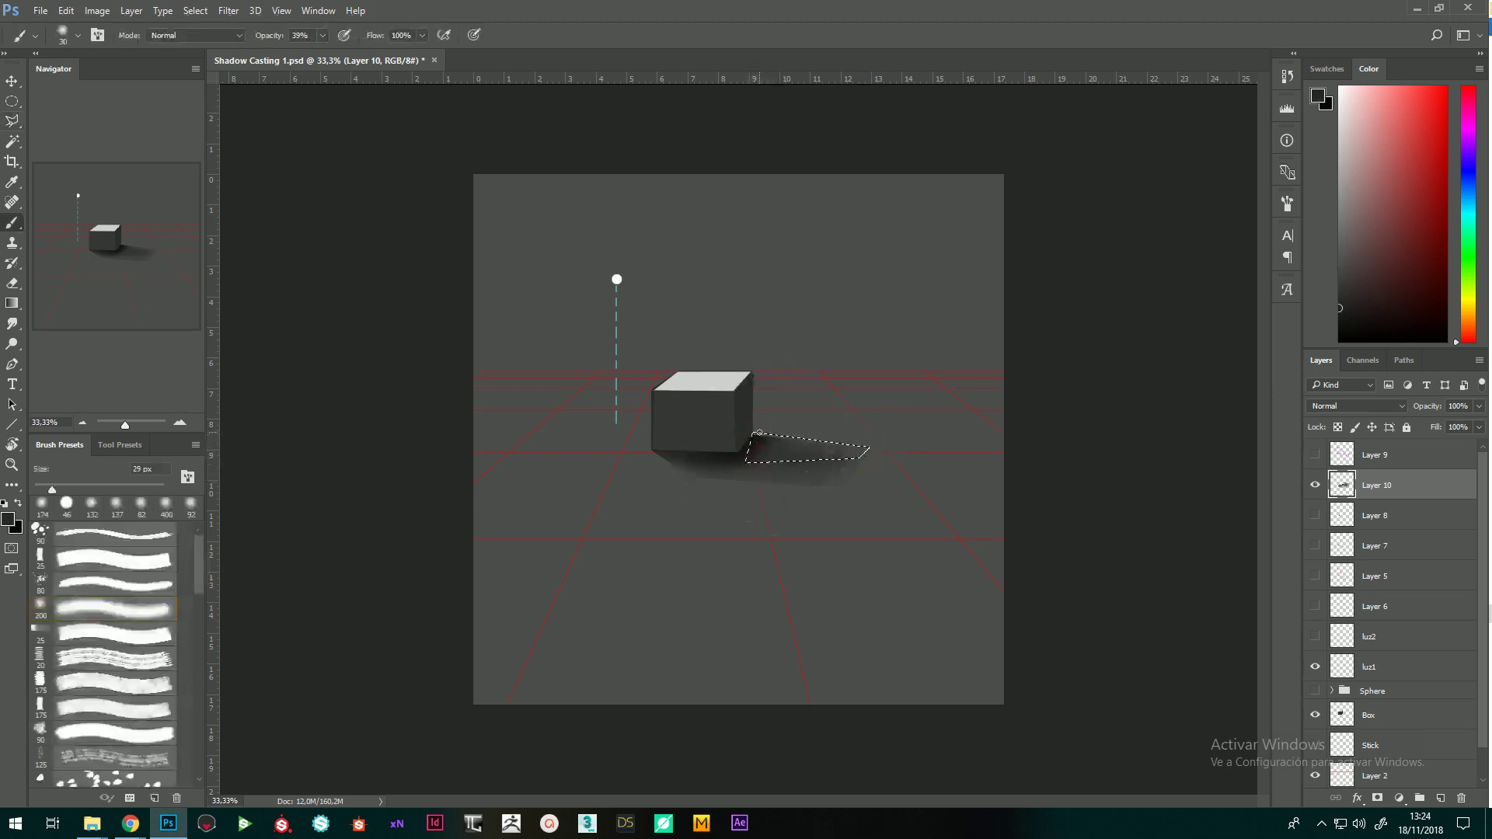
pyautogui.keyDown('alt'); pyautogui.rightClick(766, 432); pyautogui.keyUp('alt')
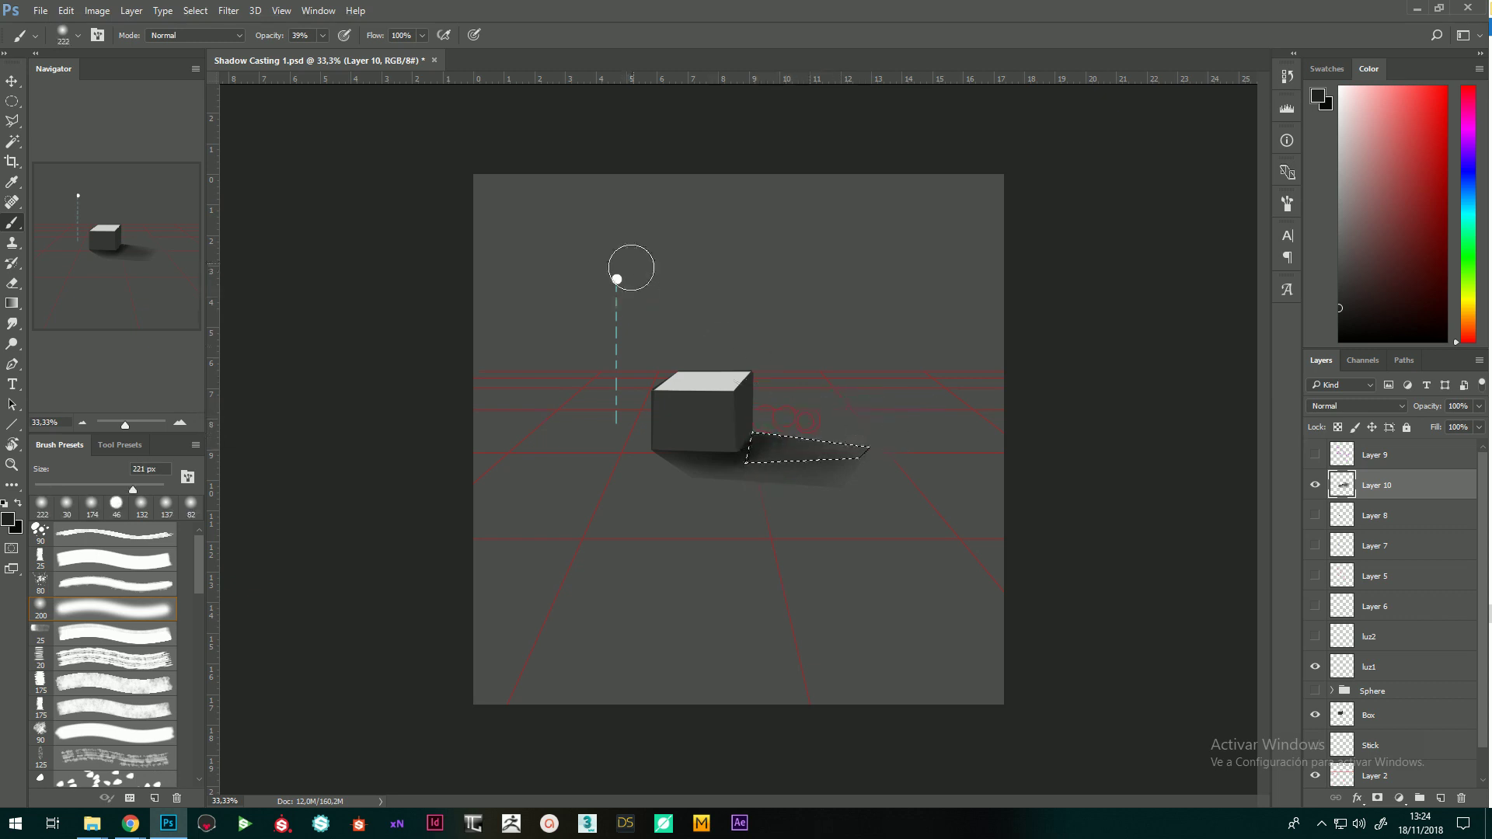
pyautogui.hotkey('ctrl', 'd')
pyautogui.click(833, 488)
# - Compare the box with and without its shadow, then hide Layer 10 and the Box layer and show the Sphere group
pyautogui.click(1315, 485)
pyautogui.click(1315, 485)
pyautogui.click(1316, 485)
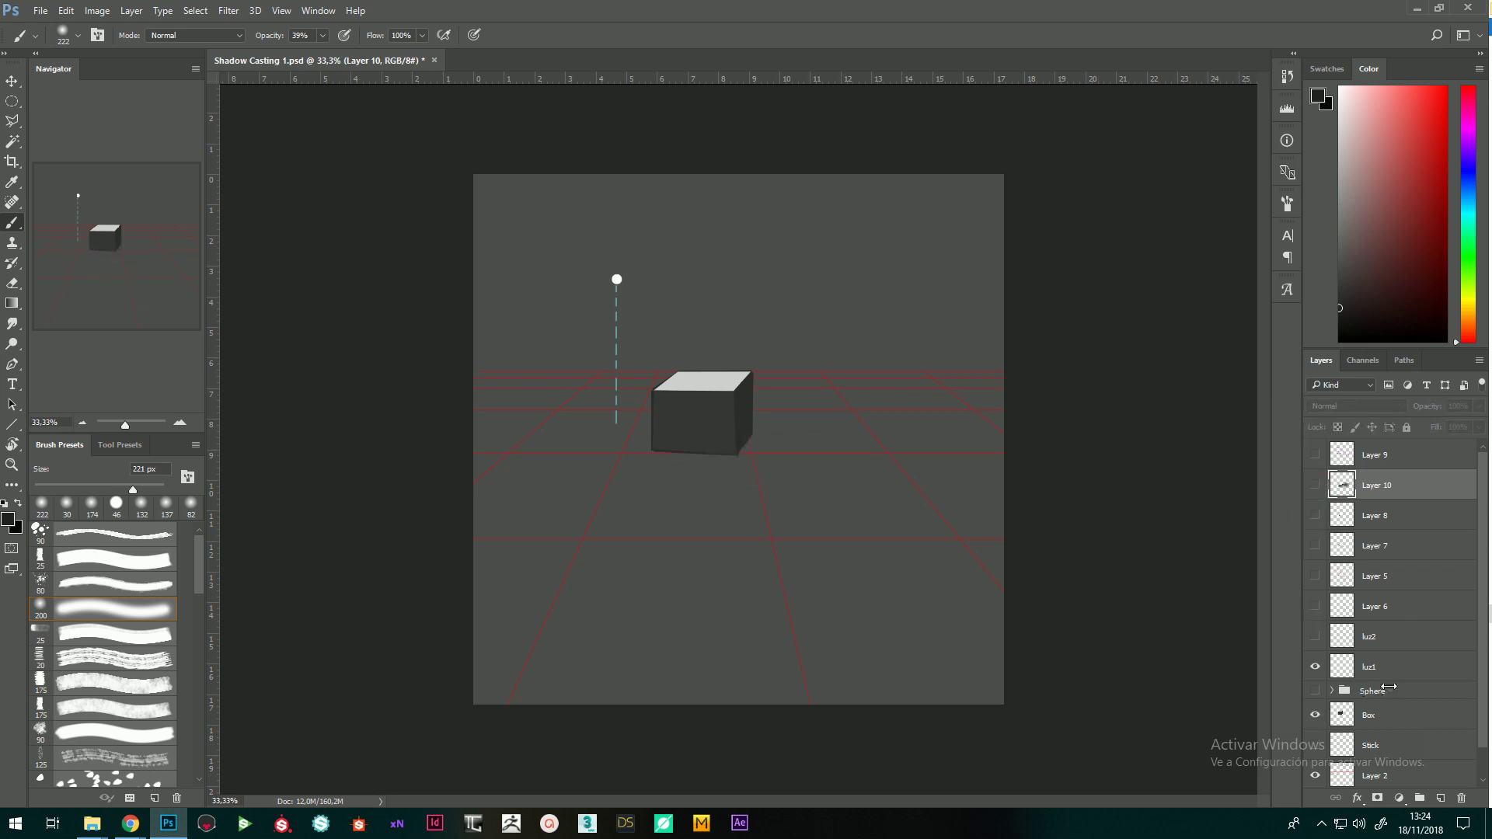
pyautogui.click(1316, 691)
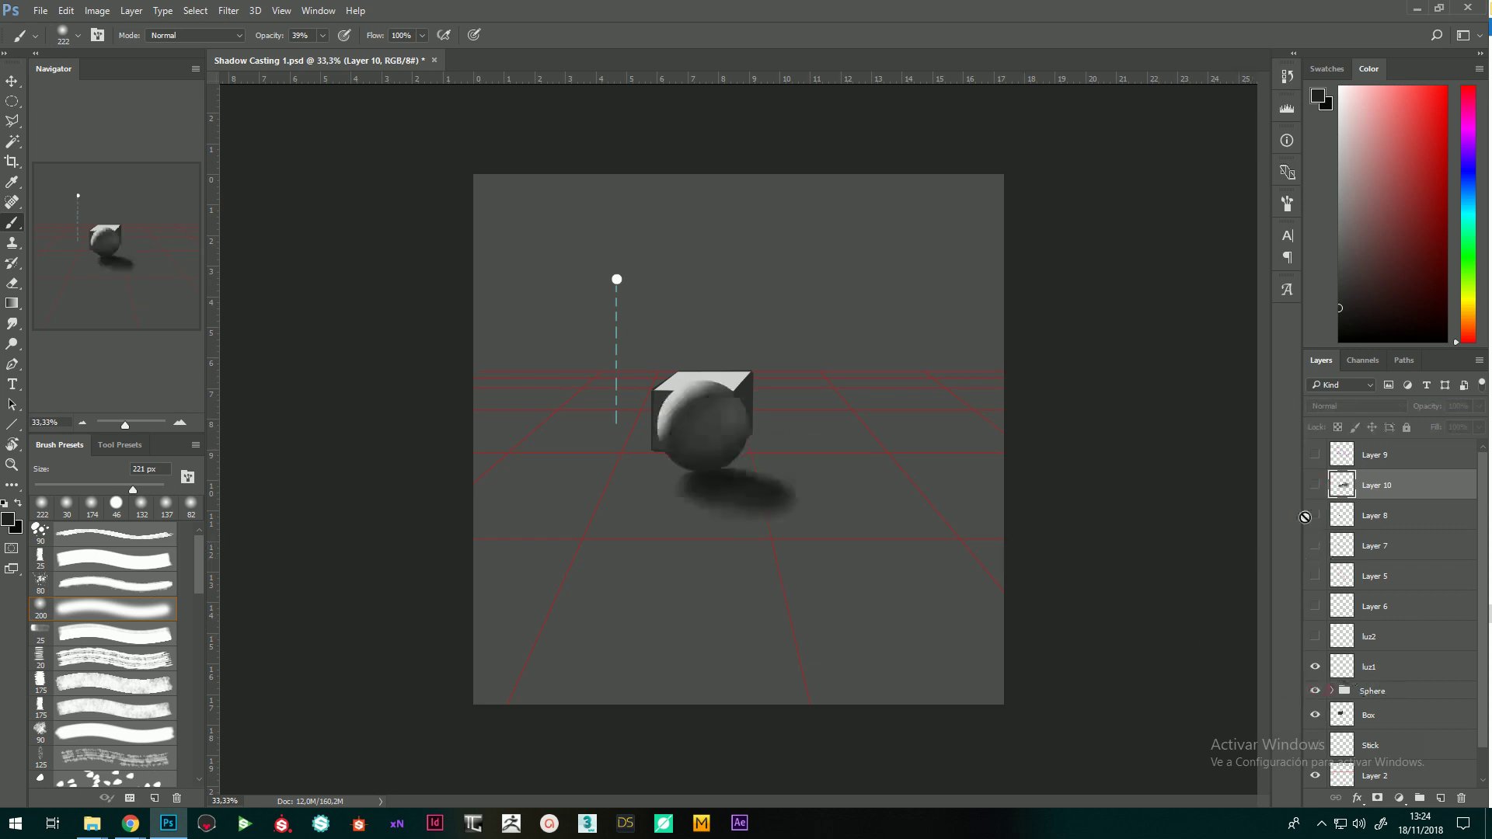
pyautogui.click(1316, 716)
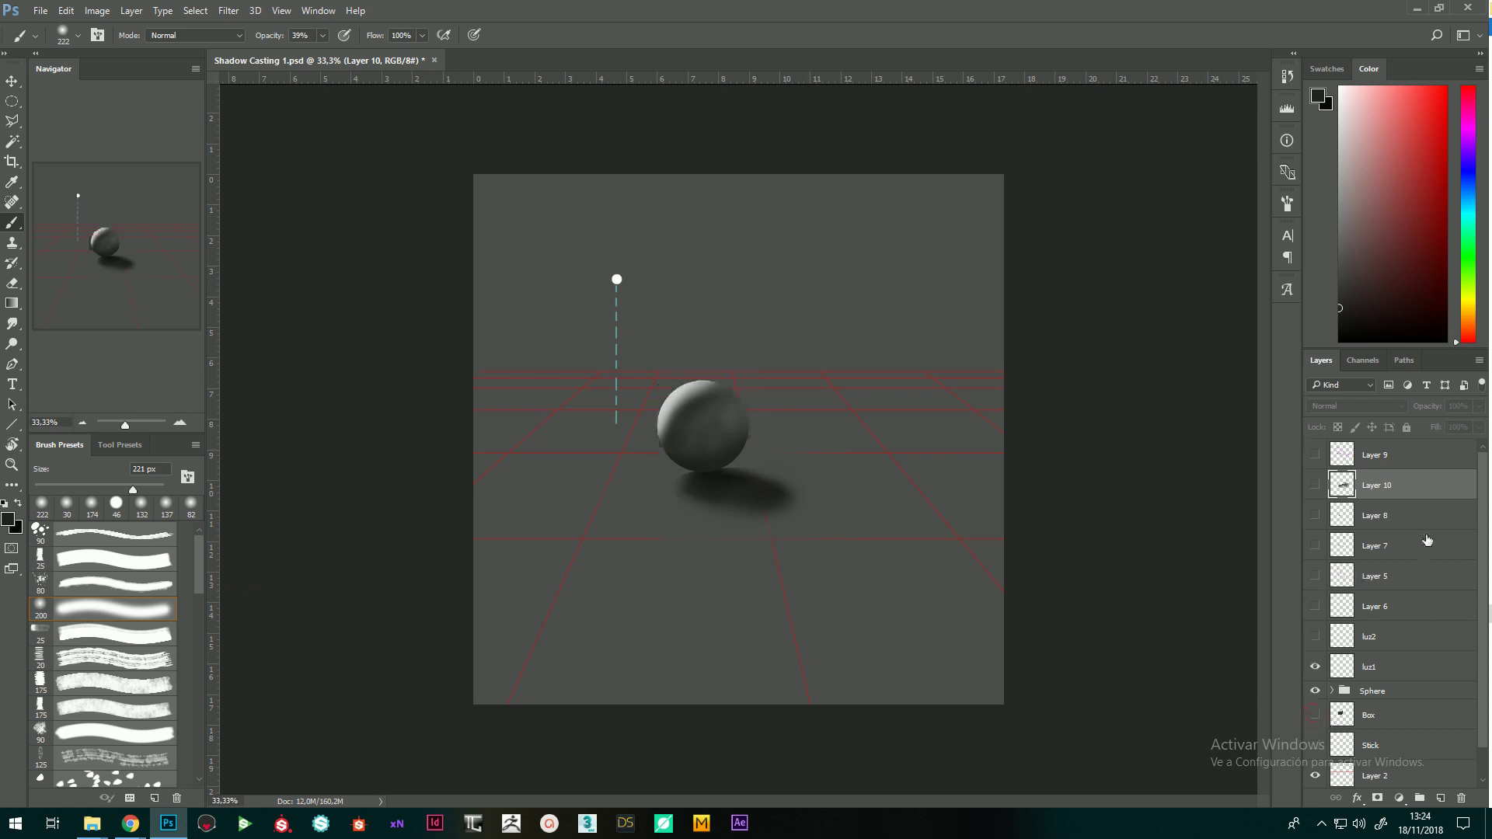
pyautogui.scroll(-1, 1477, 567)
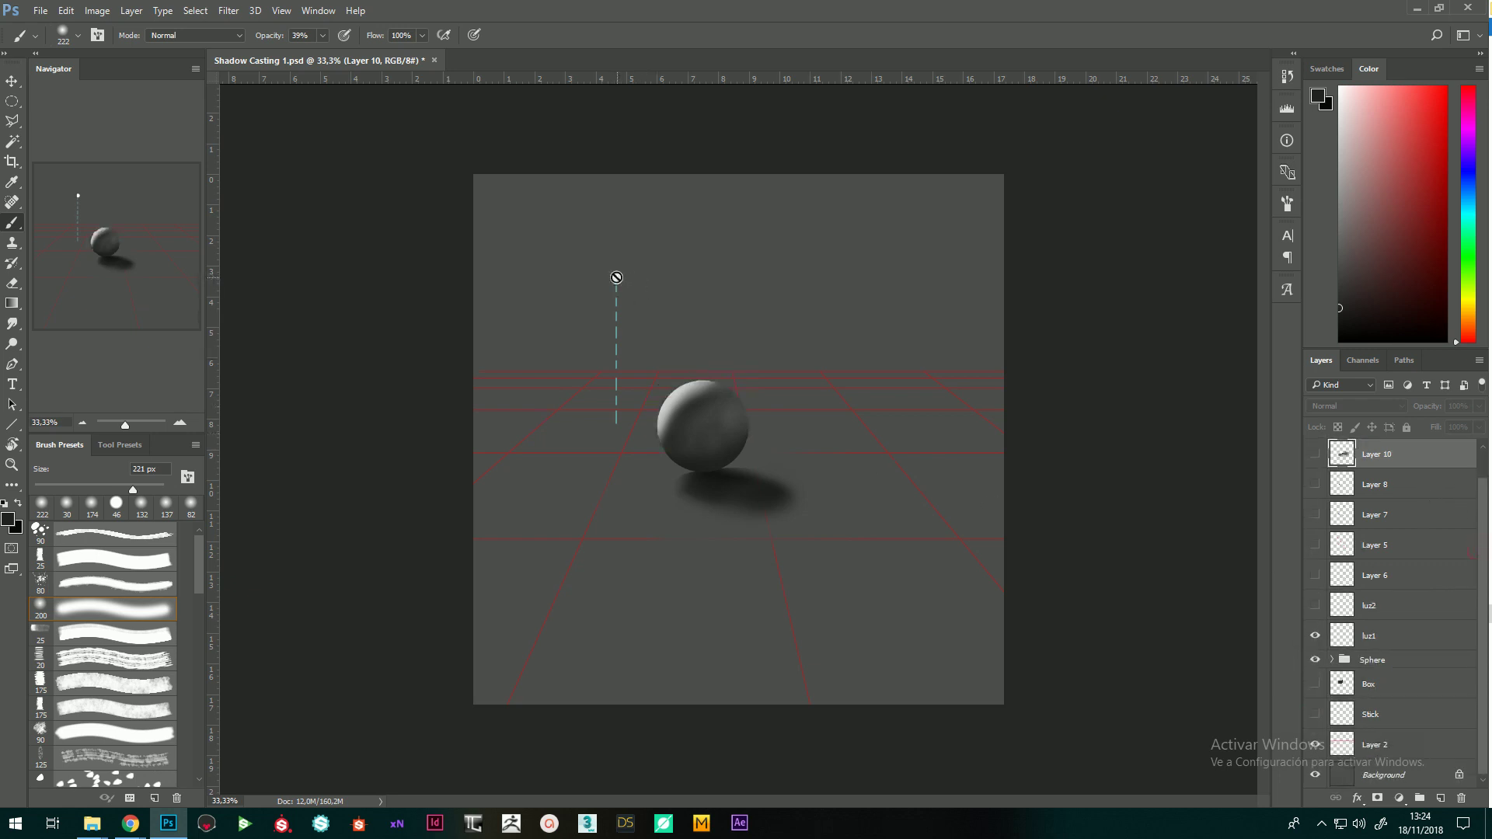